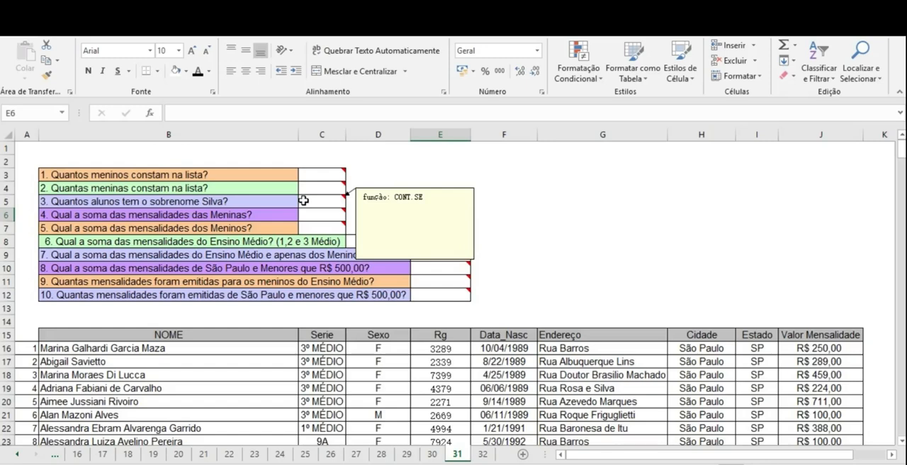
Step: Start a CONT.SE formula in C3 with the Sexo column cells D16:D339 as its range
left_click(339, 176)
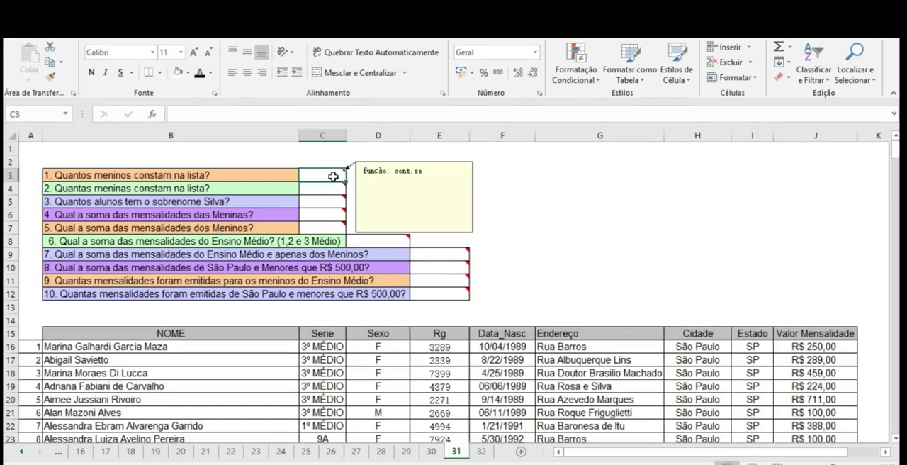
type("=")
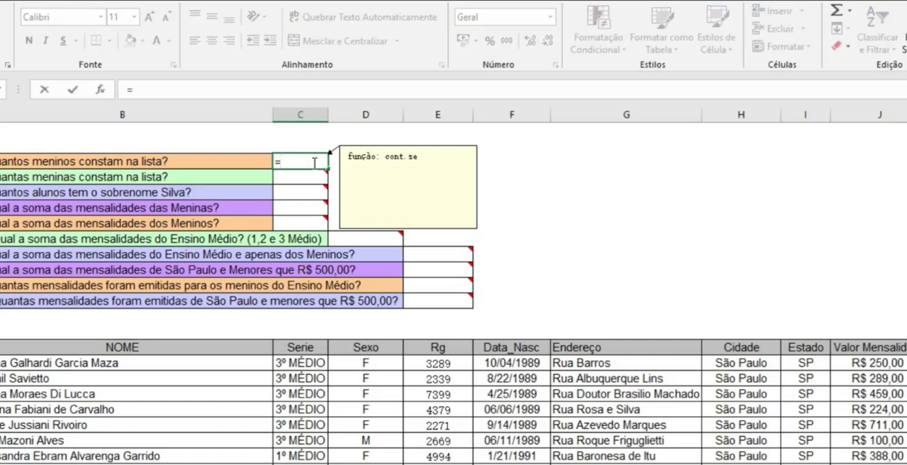
type("con")
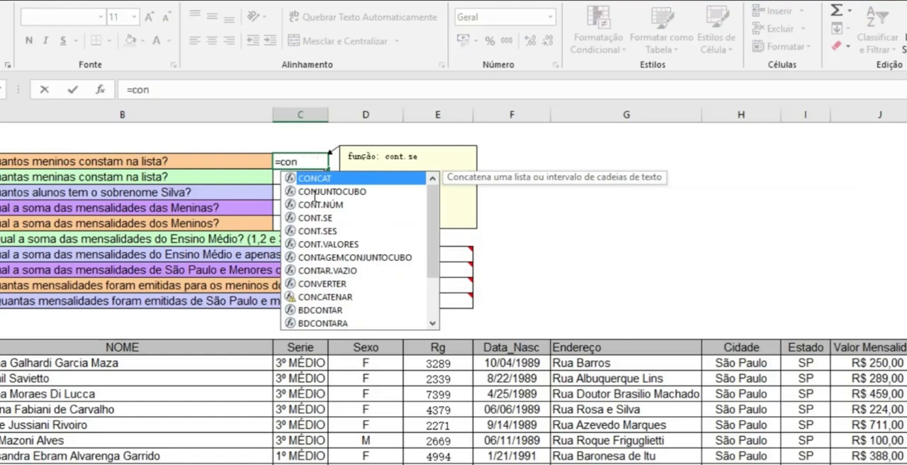
double_click(329, 218)
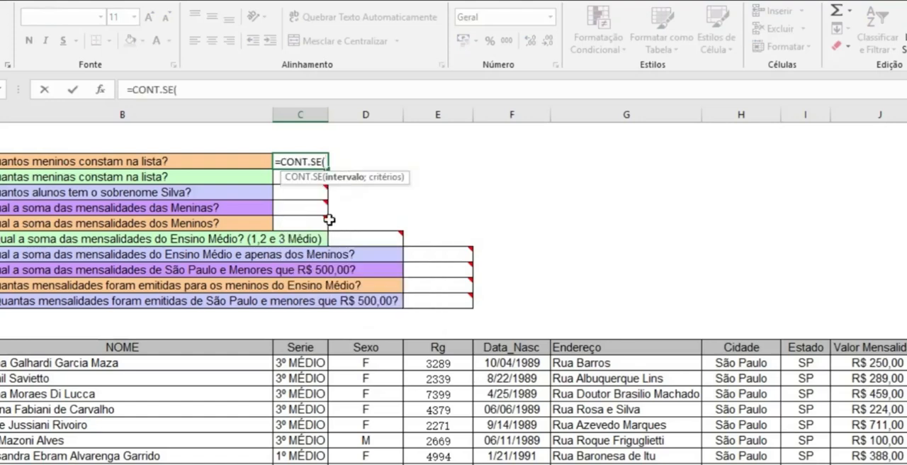
left_click(373, 363)
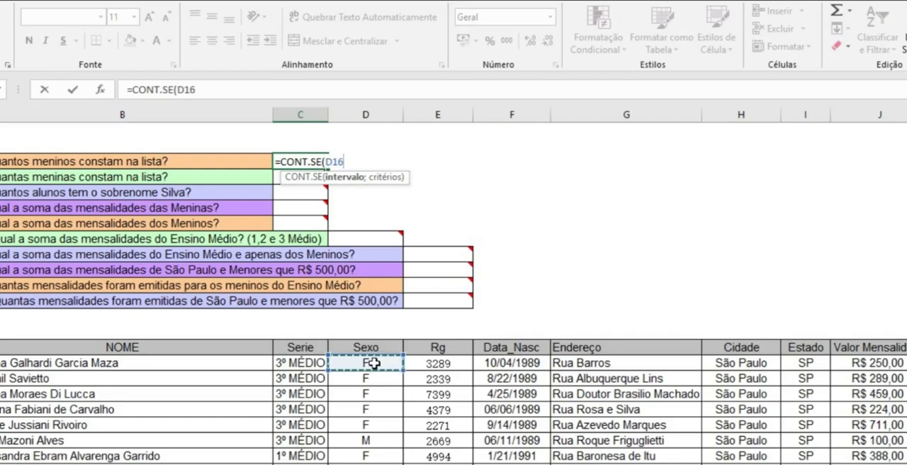
type(":D16")
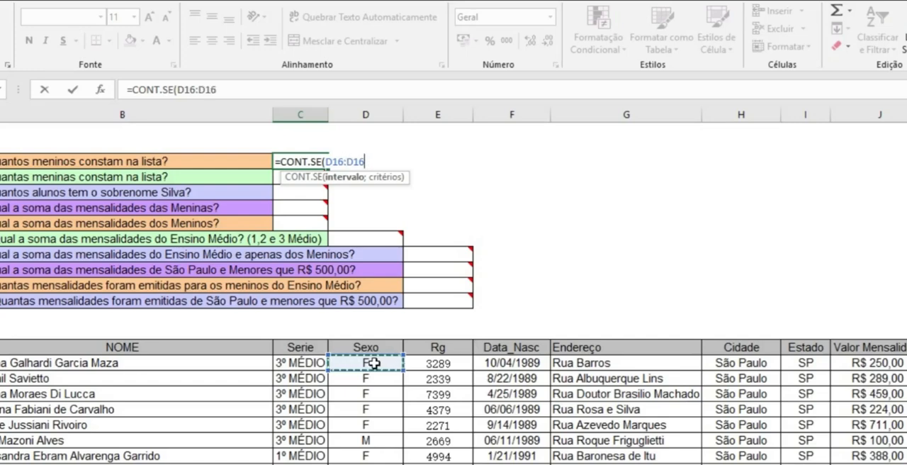
key("BackSpace")
key("BackSpace")
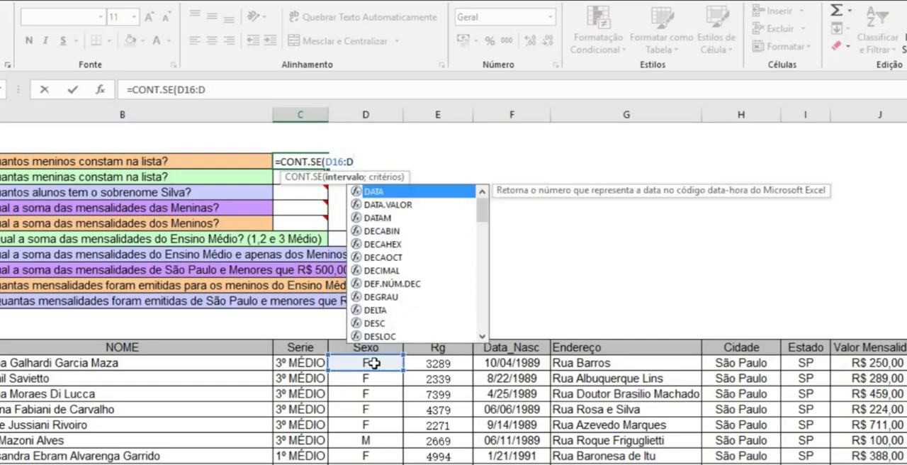
type("339")
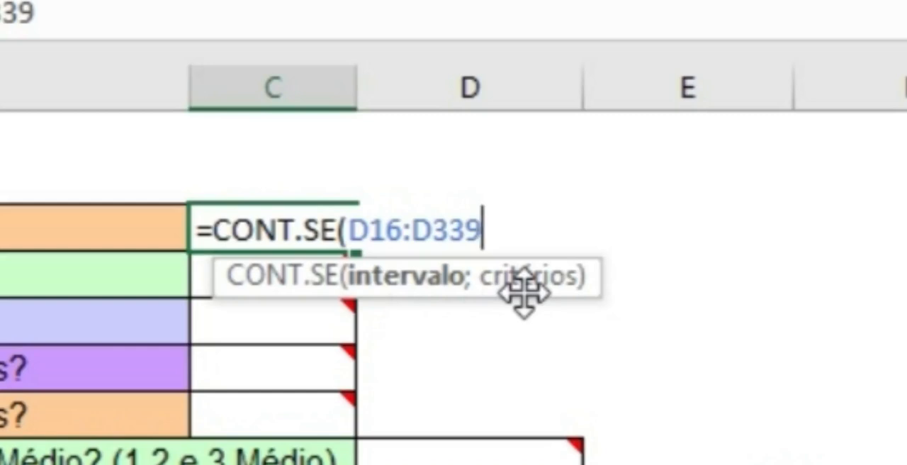
Step: Complete the CONT.SE formula in C3 with "m" as the criterion and enter it
type(";")
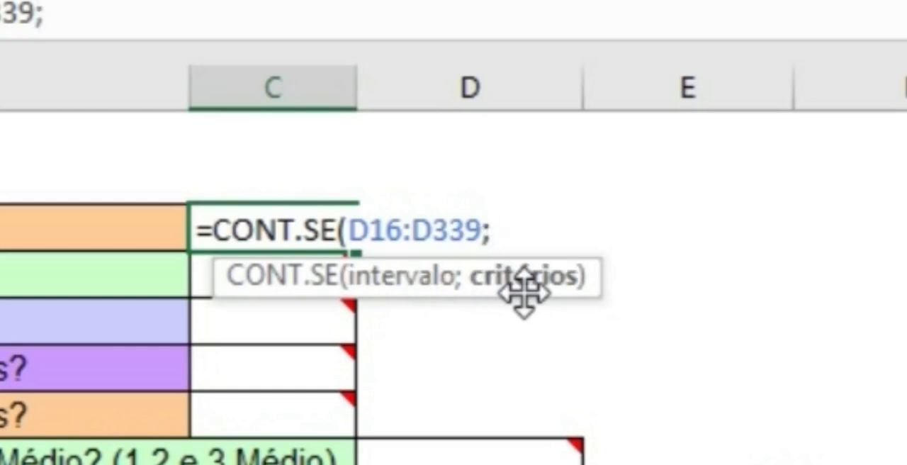
type("\"m\"")
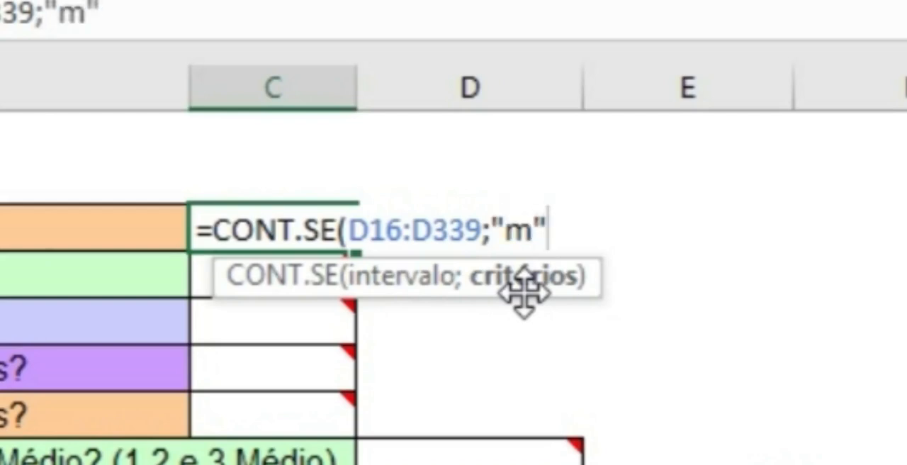
type(")")
key("Return")
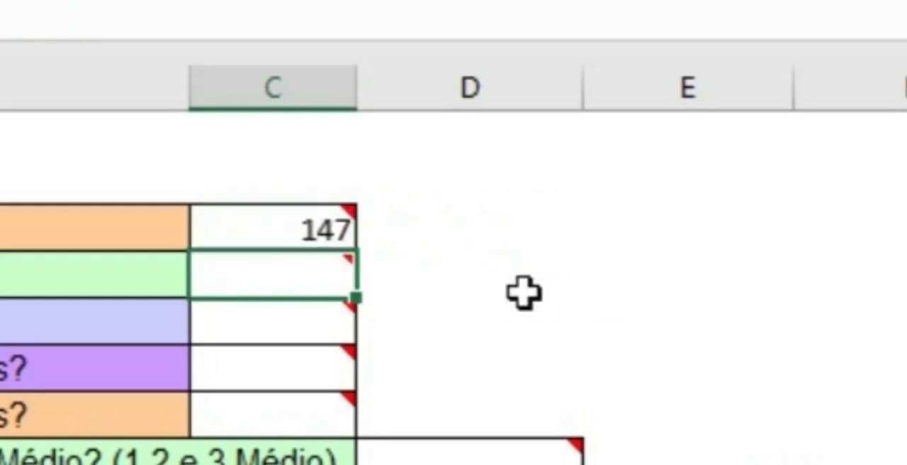
Step: Replace the criterion in C3's CONT.SE formula with a reference to cell D21
mouse_move(249, 229)
left_click(276, 231)
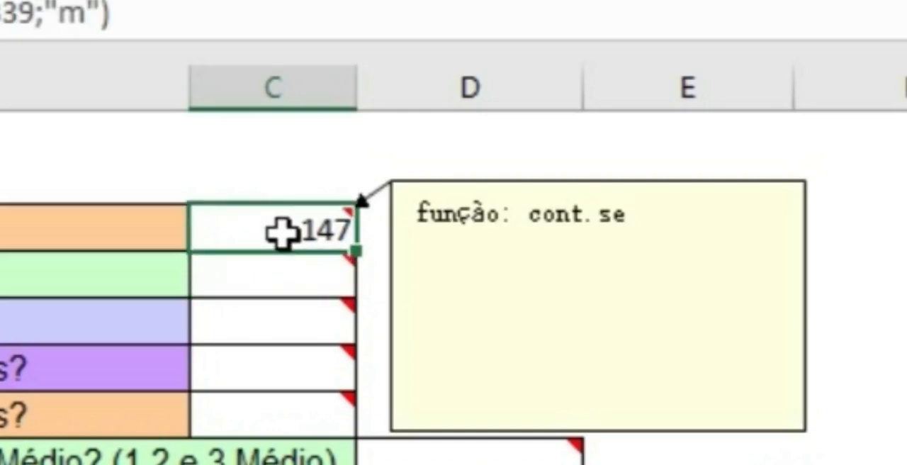
double_click(319, 236)
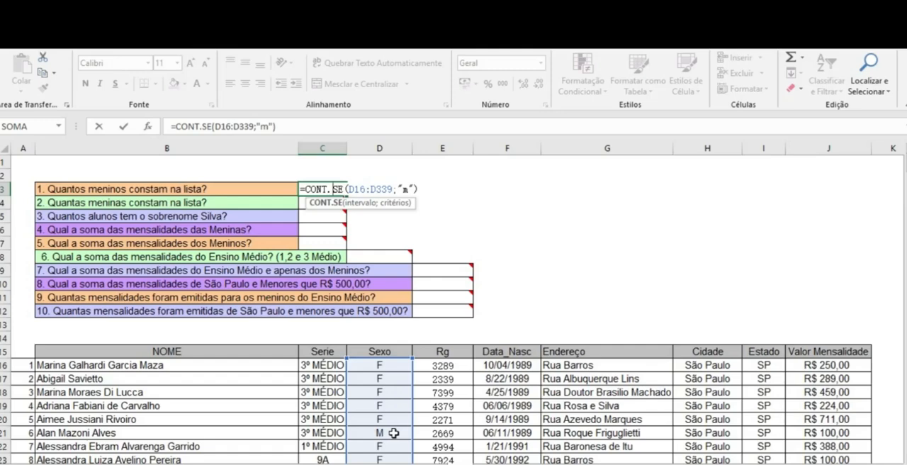
left_click_drag(416, 190, 401, 190)
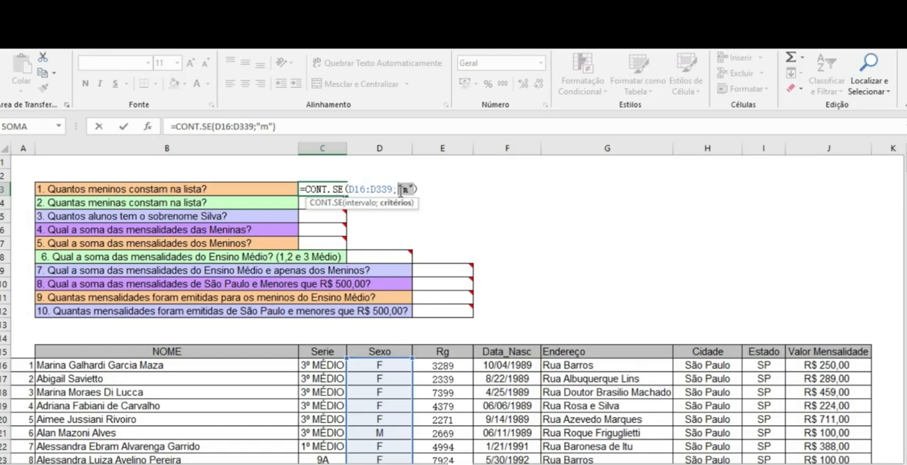
type("d21")
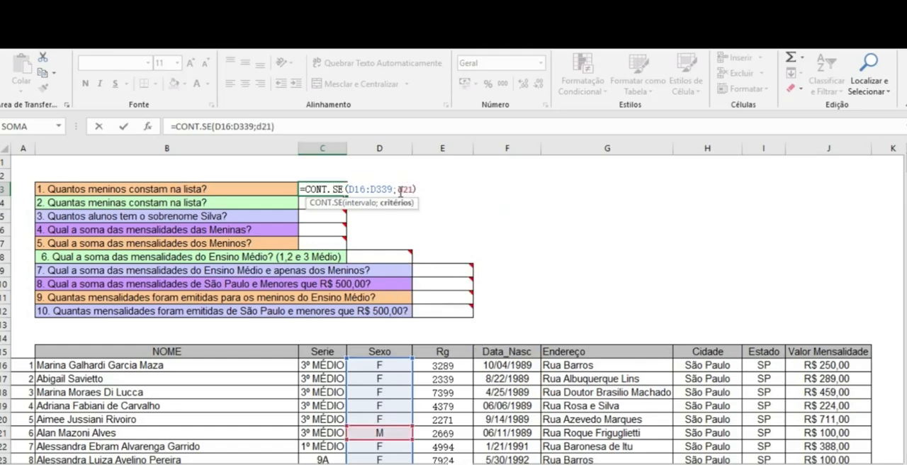
key("Return")
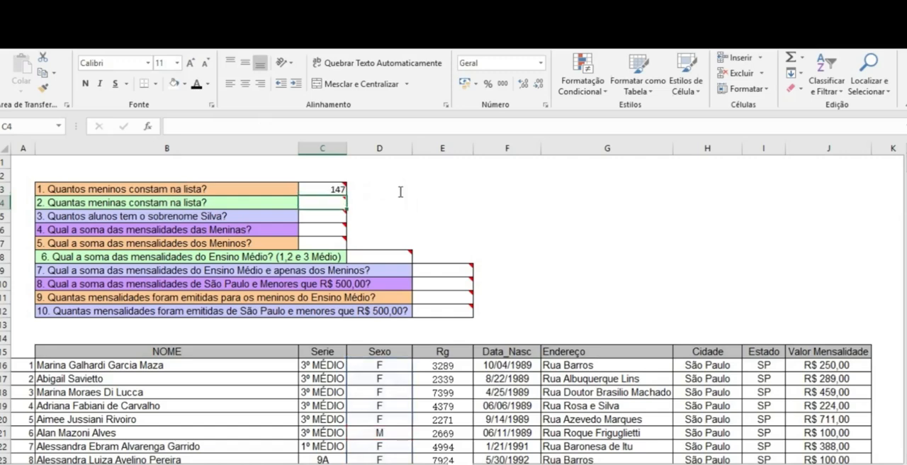
Step: Check cell D21 and restore "m" as the criterion in C3's CONT.SE formula
left_click(391, 433)
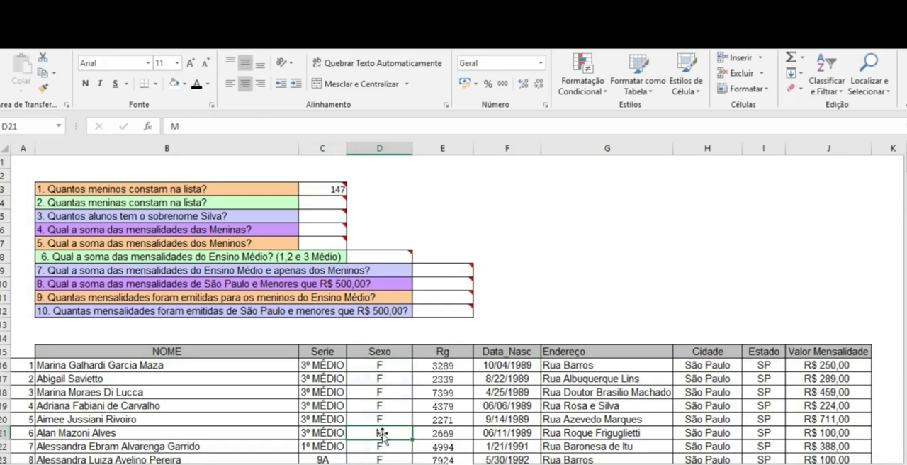
double_click(338, 190)
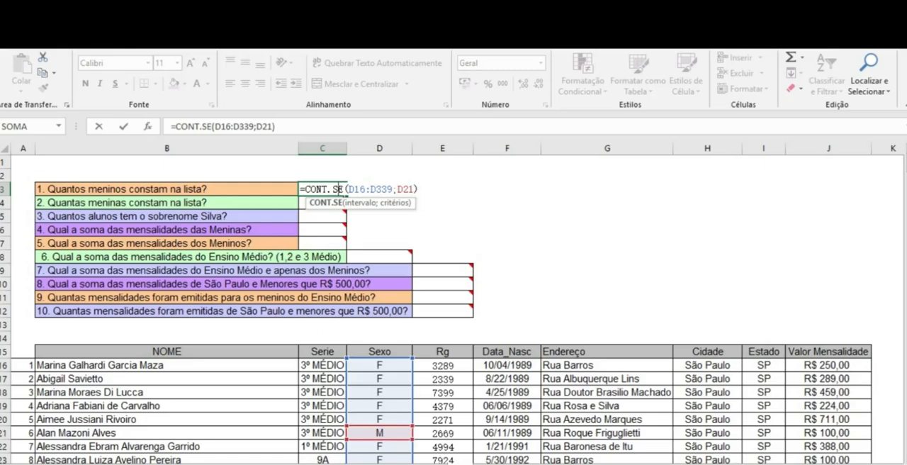
left_click(124, 126)
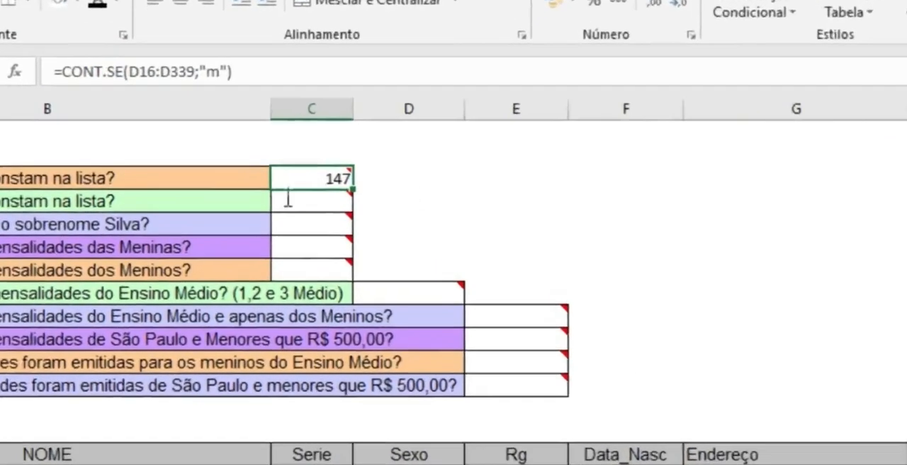
Step: Copy the full text of C3's CONT.SE formula into C4 with its range unchanged
mouse_move(315, 192)
double_click(248, 158)
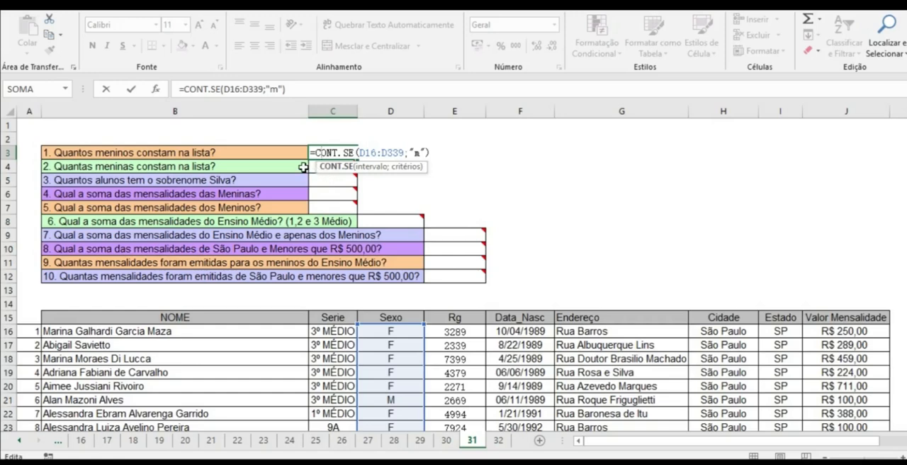
key("ctrl+Return")
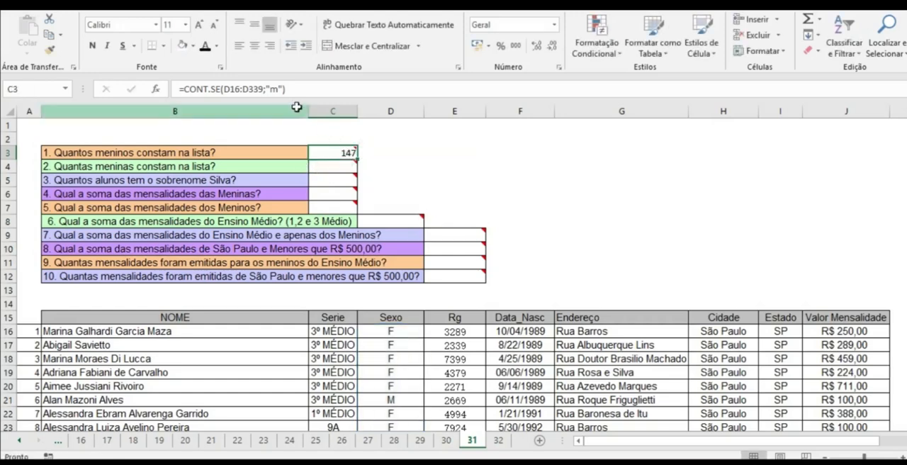
left_click(154, 88)
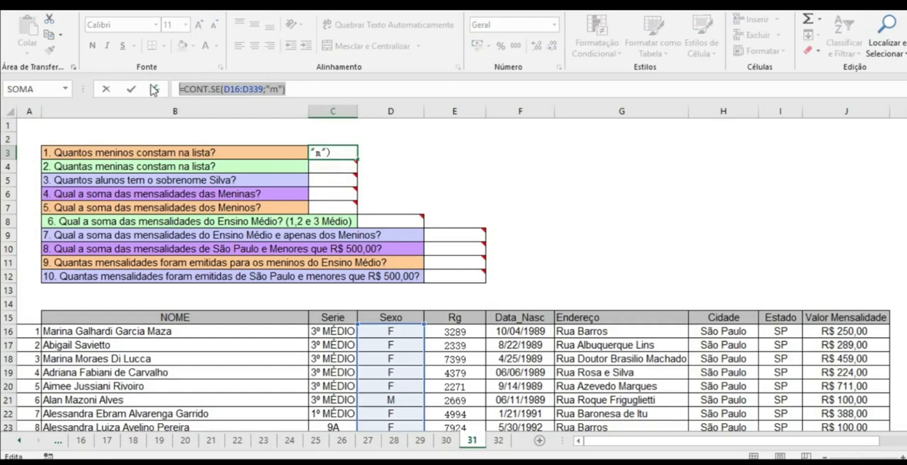
key("ctrl+Return")
double_click(326, 169)
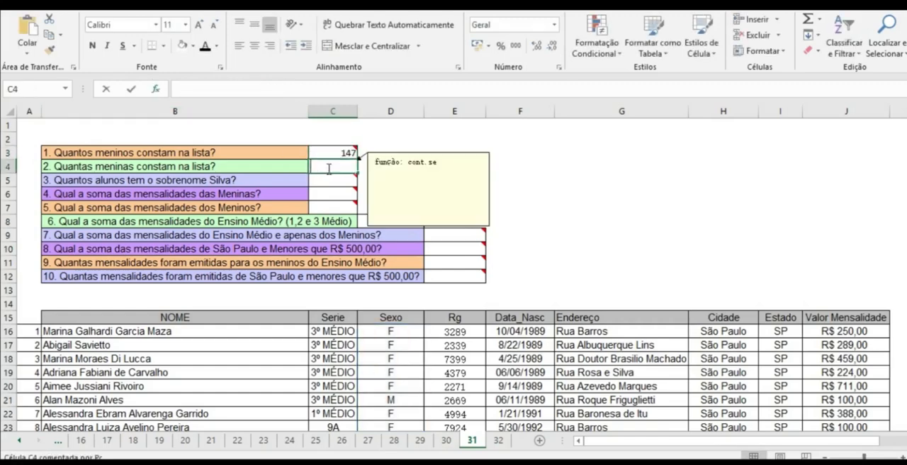
type("=CONT.SE(D16:D339;\"m\")")
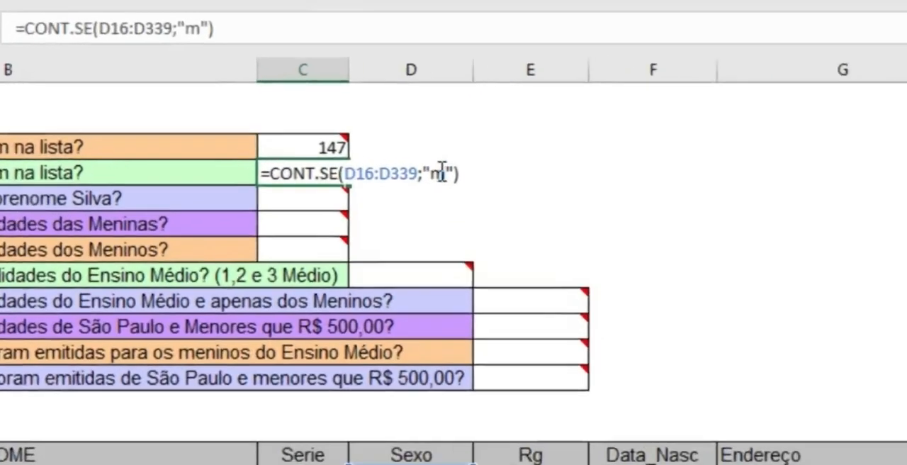
Step: Set the criterion of the CONT.SE formula in C4 to "f" and enter it
double_click(401, 165)
type("f")
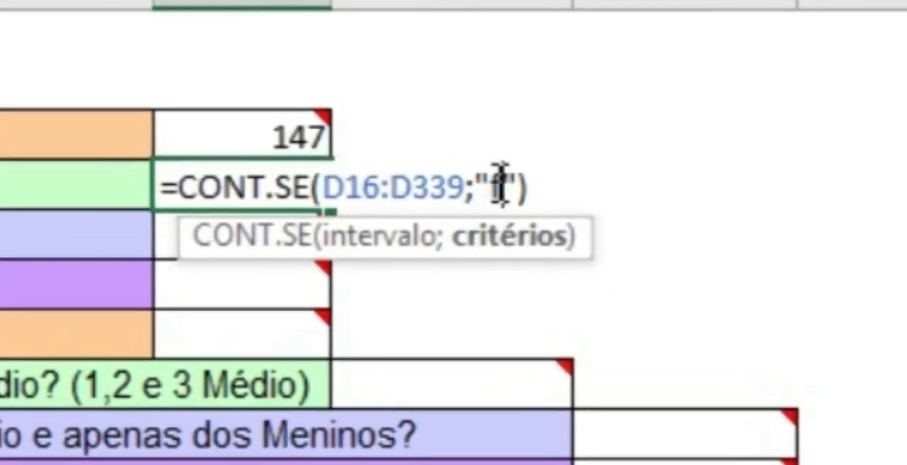
key("Return")
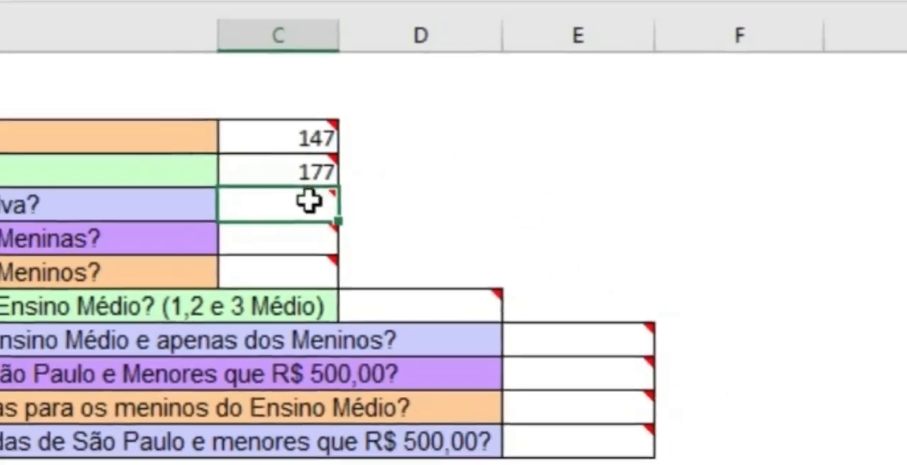
Step: Start a CONT.SE formula in C5 with the NOME column range B16:B339 as its interval
mouse_move(304, 245)
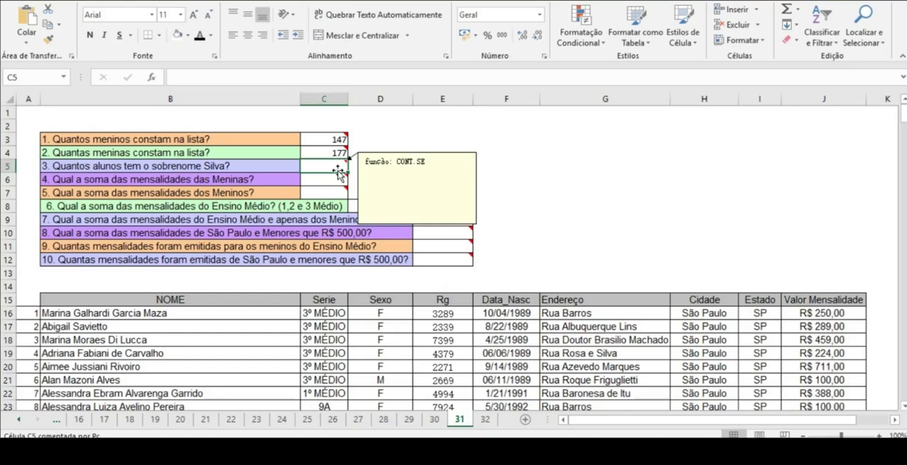
double_click(332, 165)
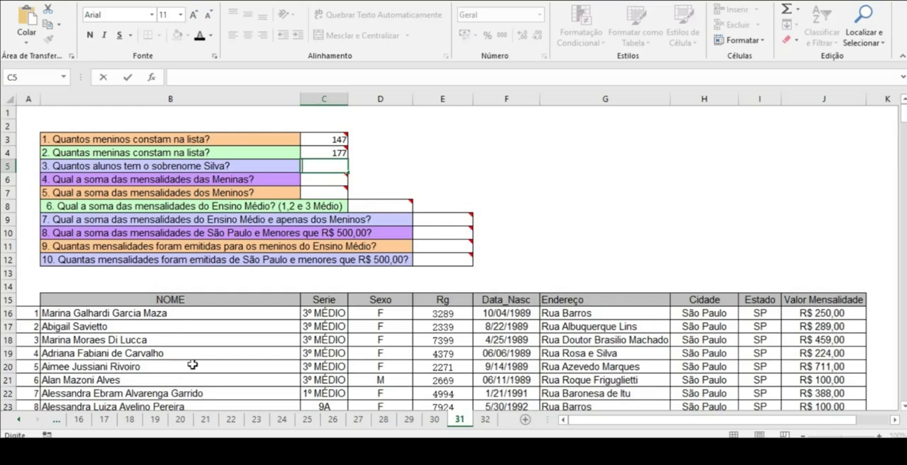
mouse_move(316, 163)
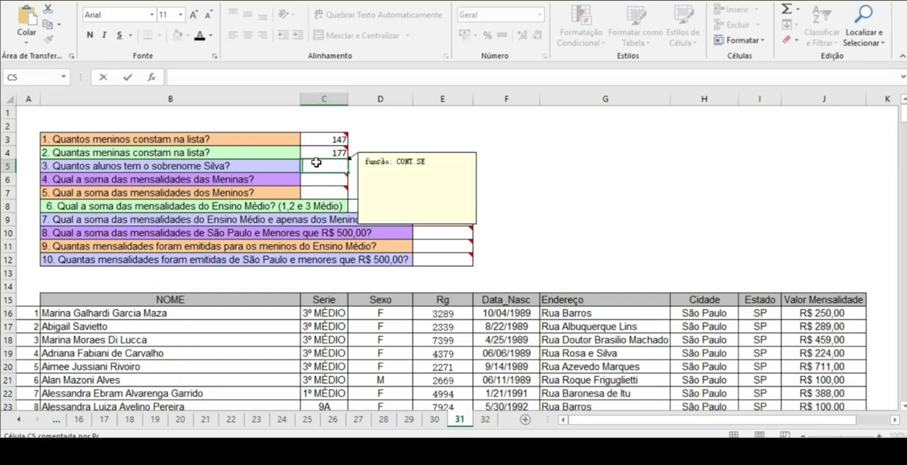
type("=")
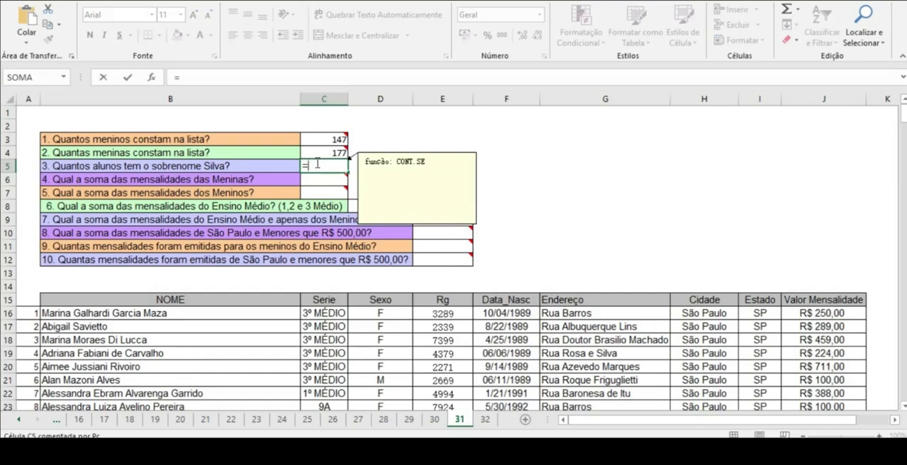
type("con")
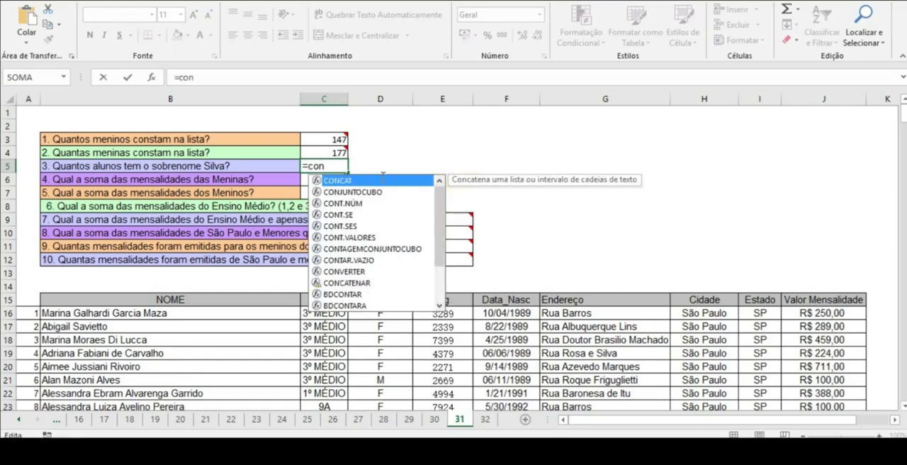
type("t")
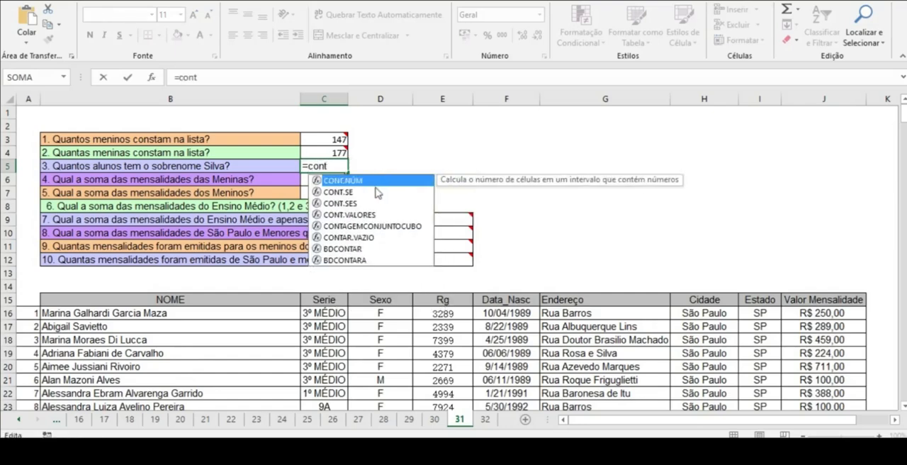
double_click(345, 194)
mouse_move(344, 193)
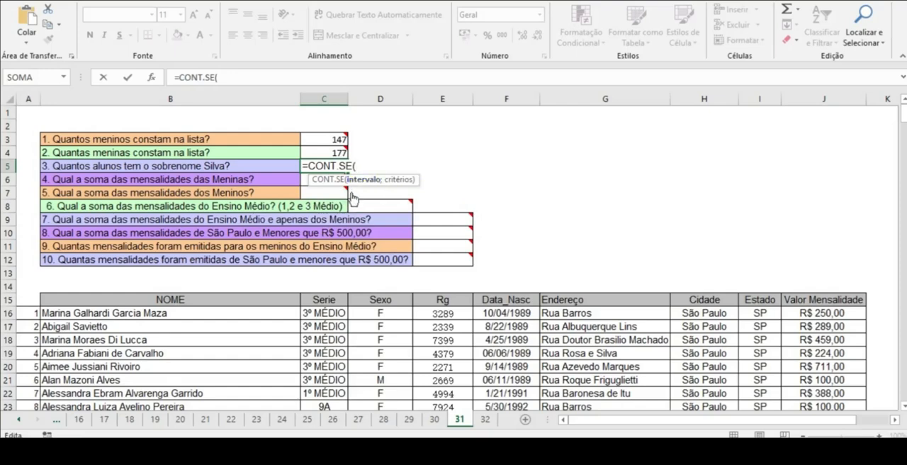
left_click(132, 313)
key("ctrl+shift+Down")
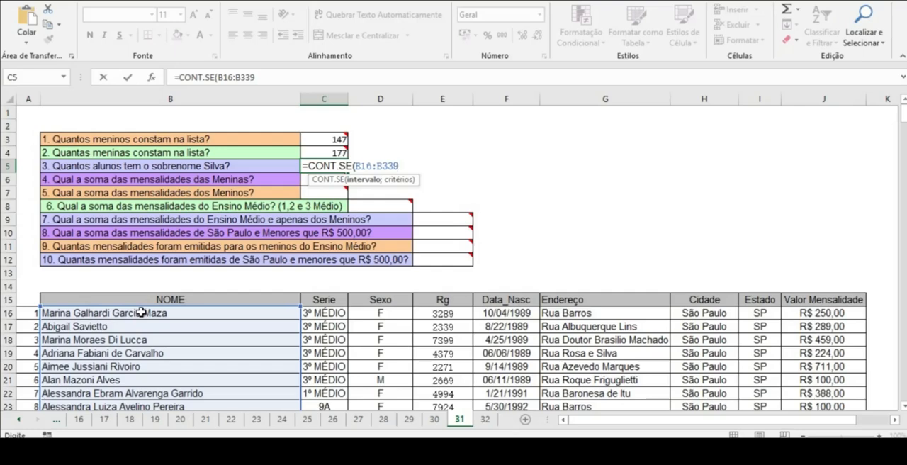
type(";")
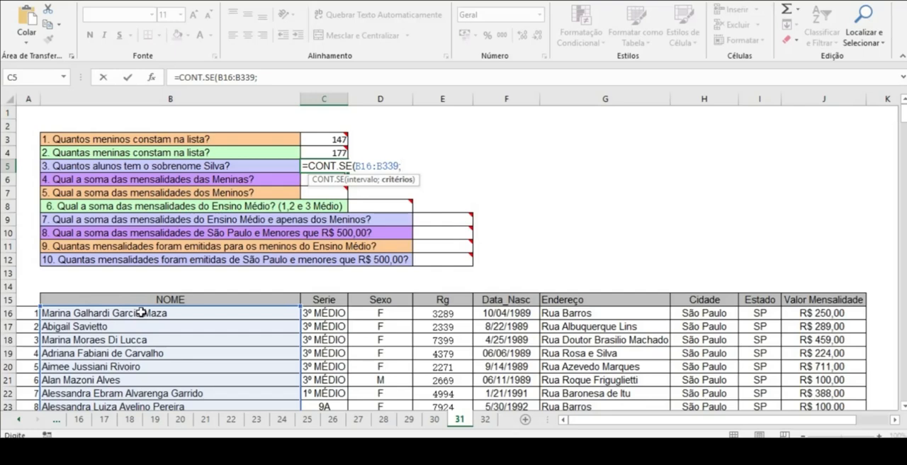
Step: Add the wildcard criterion "*silva*" to the CONT.SE formula in C5, close the parenthesis and enter it
type("\"silva*")
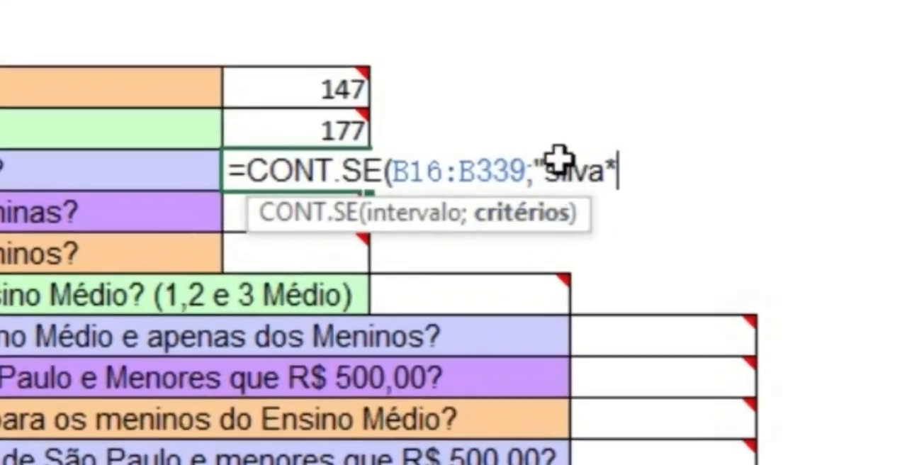
left_click(547, 170)
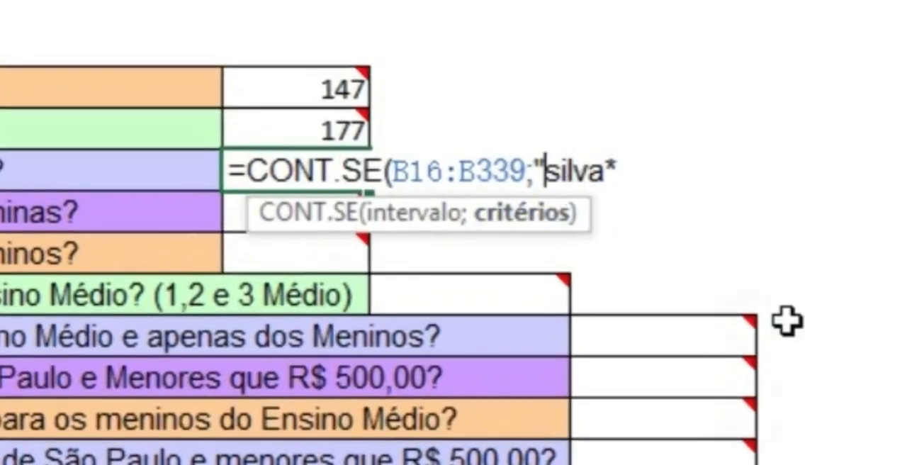
type("*")
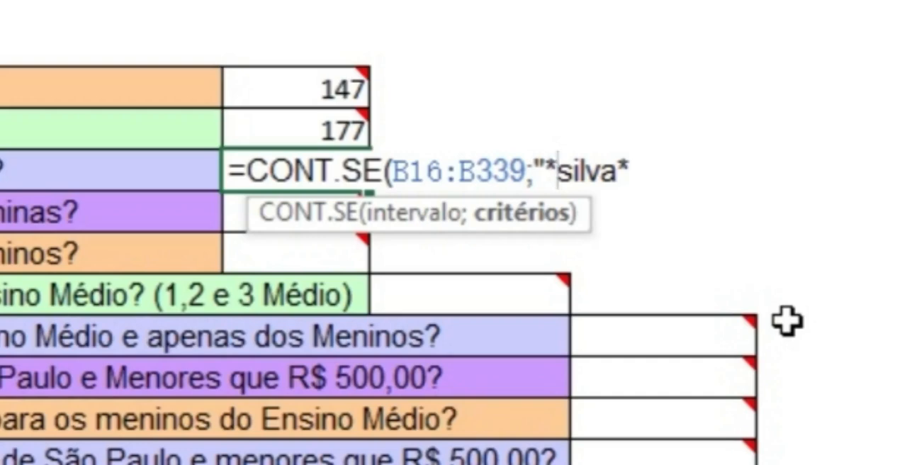
left_click(638, 169)
type("\"")
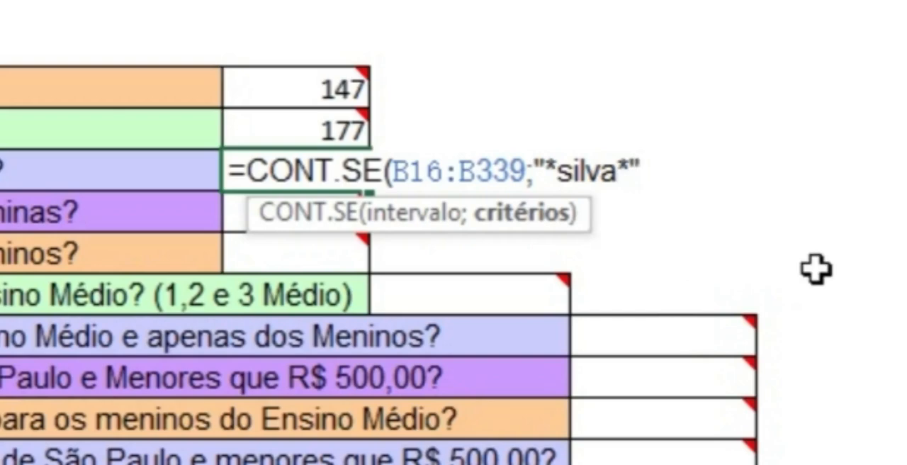
type(")")
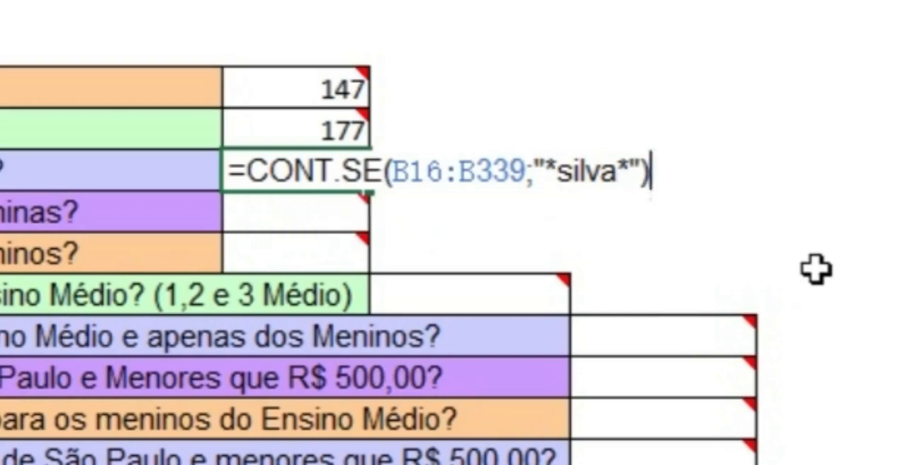
key("Return")
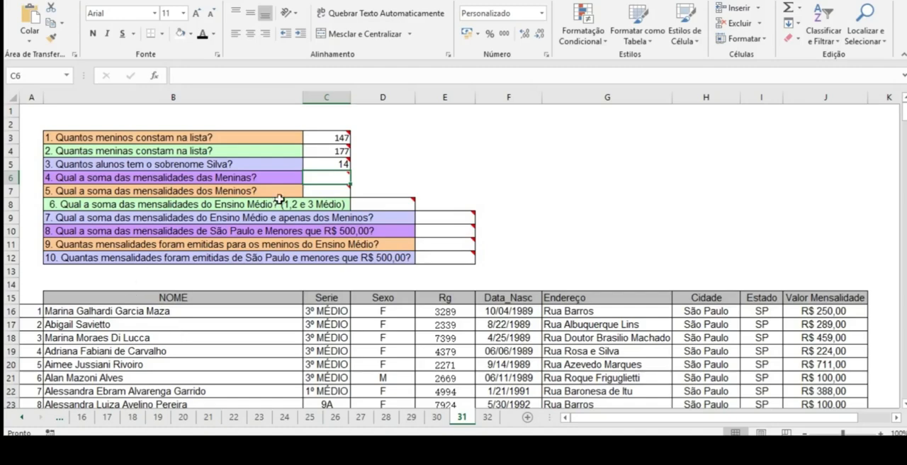
Step: Remove both asterisks from the criterion in C5's CONT.SE formula so it reads "silva"
double_click(338, 164)
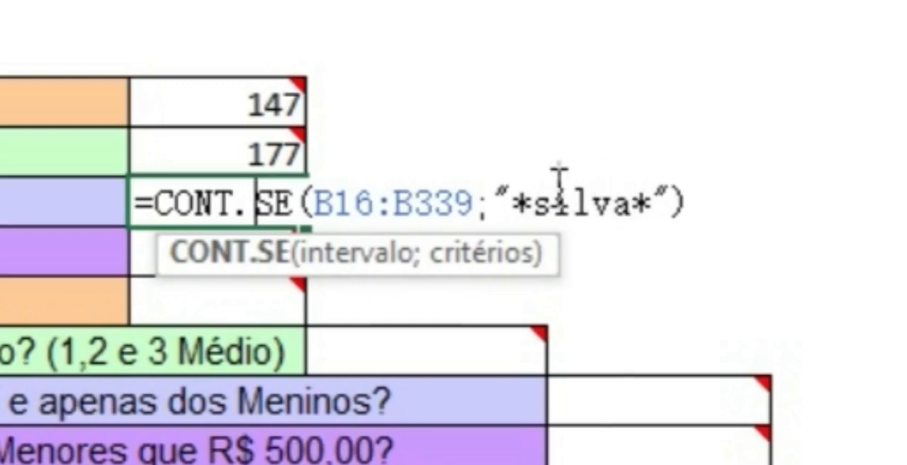
left_click(535, 203)
key("BackSpace")
left_click(638, 200)
key("BackSpace")
key("Return")
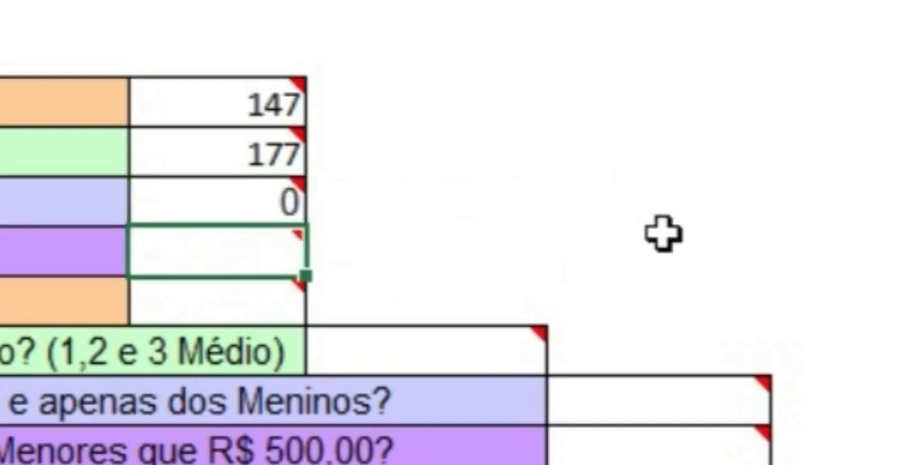
left_click(258, 188)
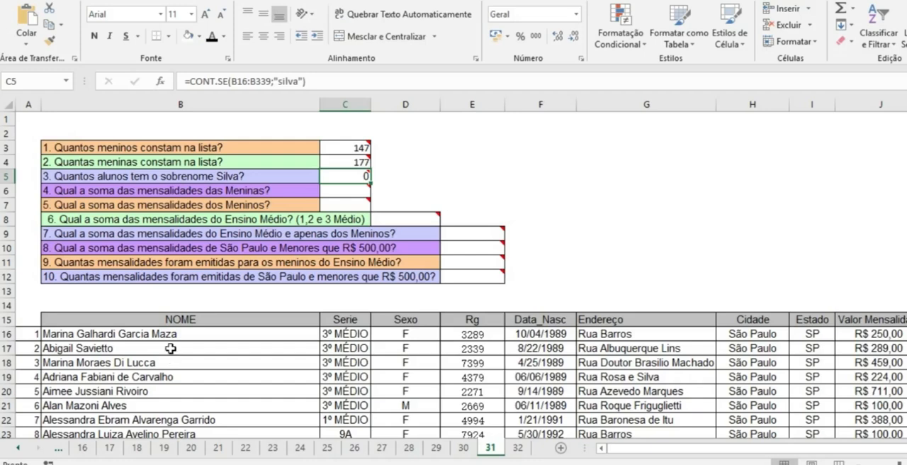
Step: Test the exact-match criterion by replacing the name in B17 with "silva", and undo that replacement
left_click(138, 350)
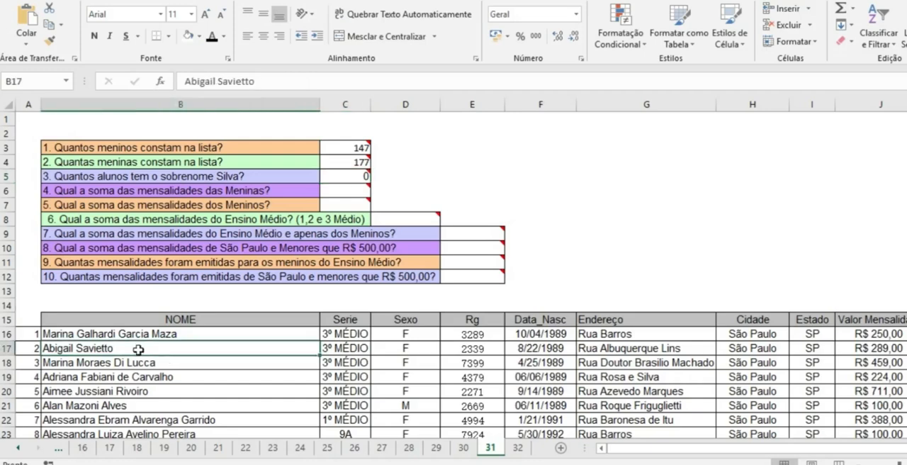
type("sil")
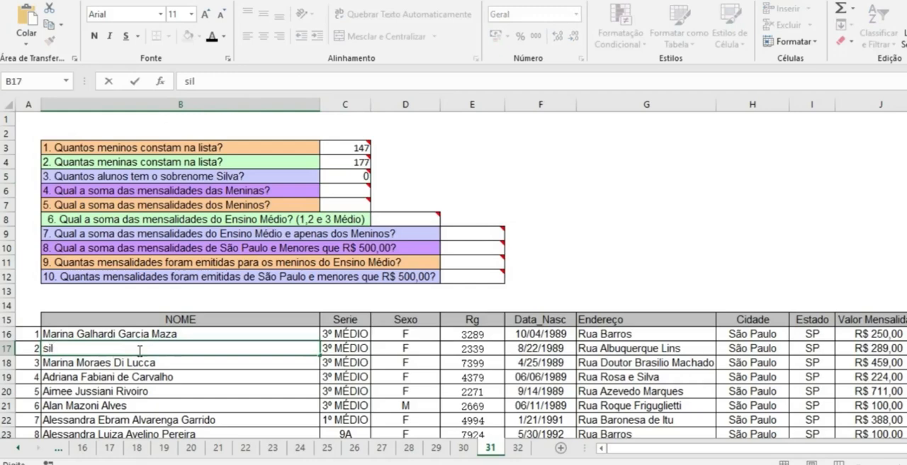
type("va")
key("Return")
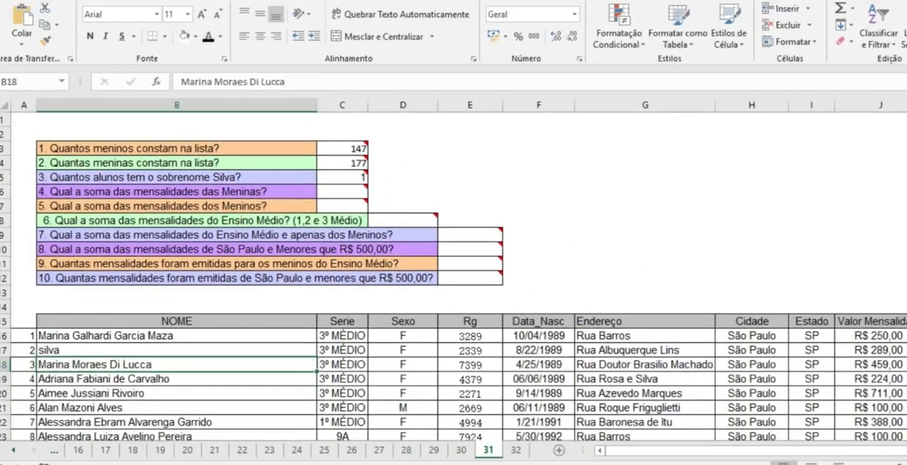
key("ctrl+z")
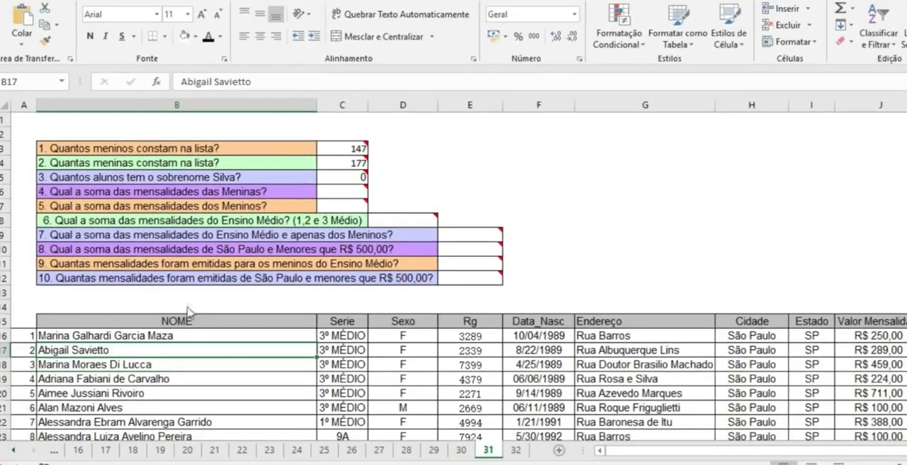
left_click(149, 395)
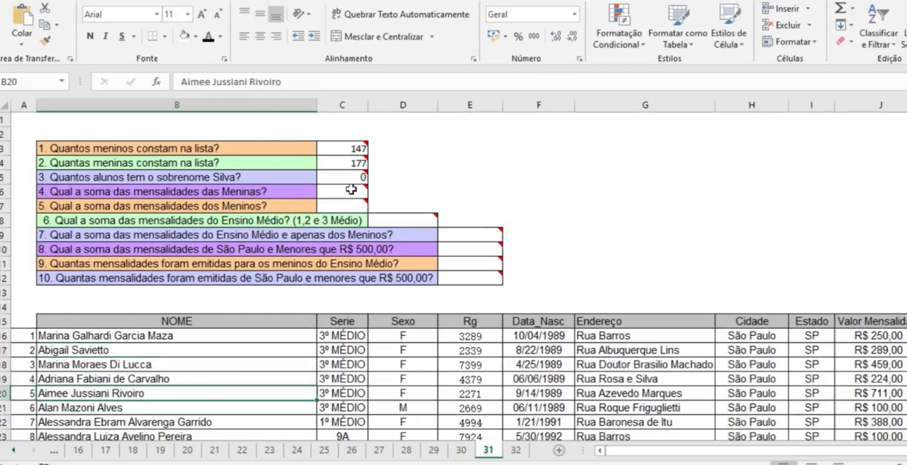
Step: Restore the asterisks on both sides of silva in C5's CONT.SE criterion and enter the formula
left_click(344, 168)
double_click(345, 182)
double_click(345, 182)
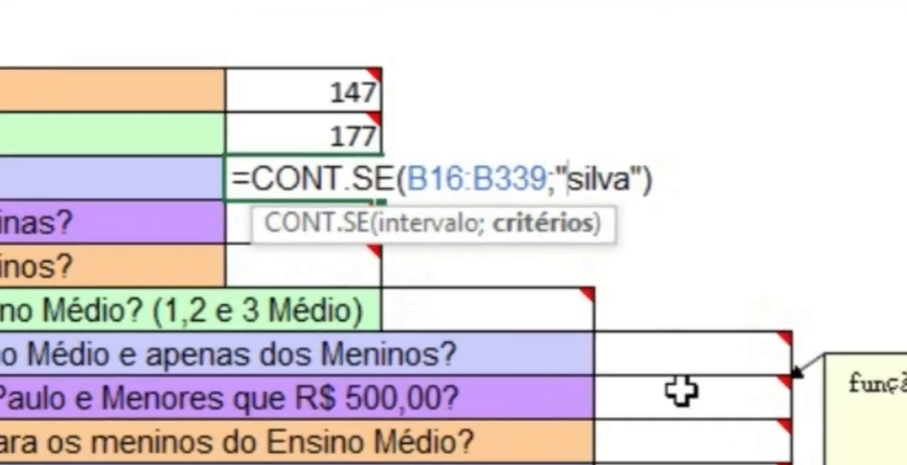
type("*")
key("Right")
key("Right")
key("Right")
key("Right")
key("Right")
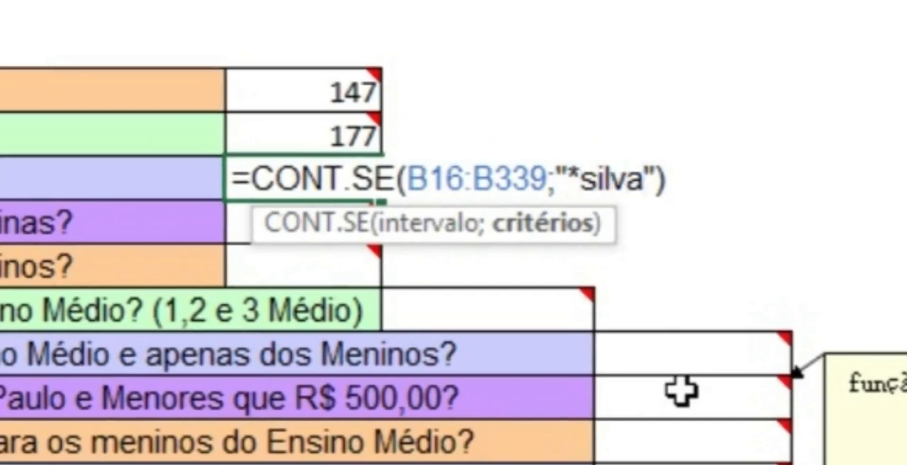
type("*")
key("ctrl+Return")
key("Return")
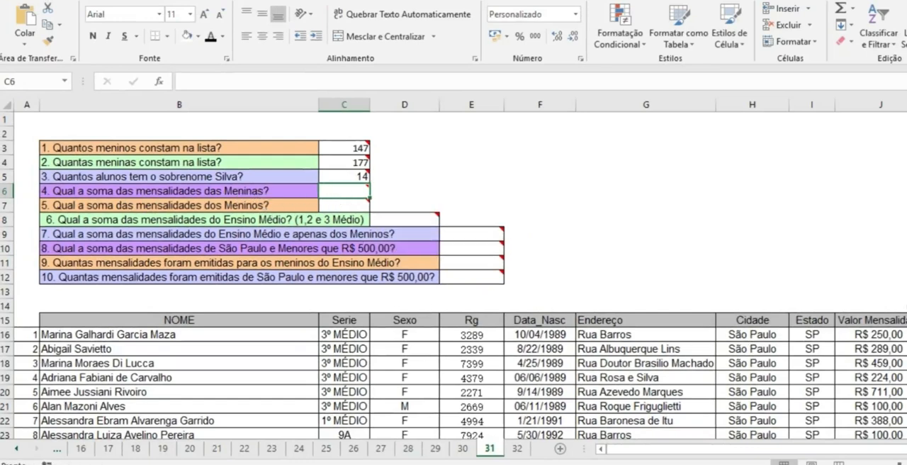
Step: Start a SOMASE formula in C6 for the sum of the girls' monthly fees
left_click(900, 321)
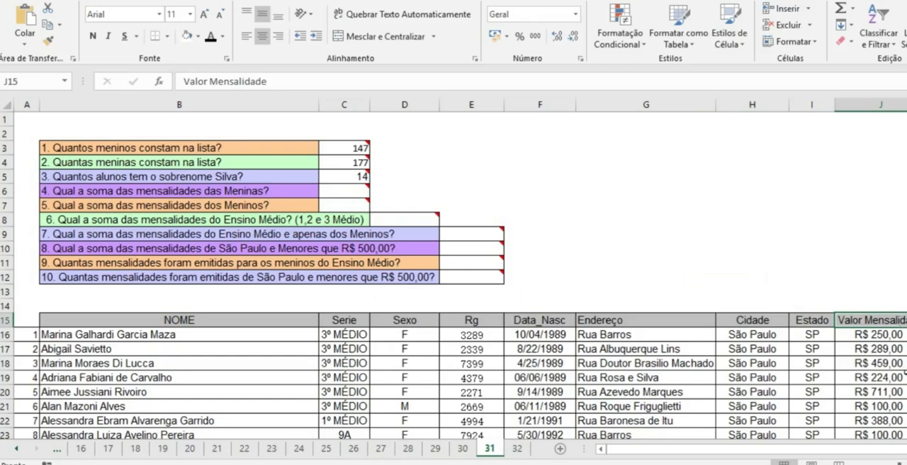
left_click(357, 188)
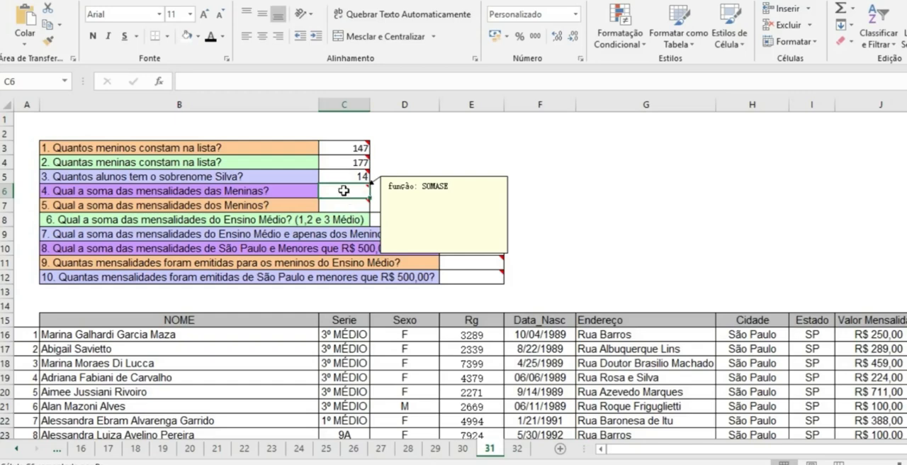
type("=som")
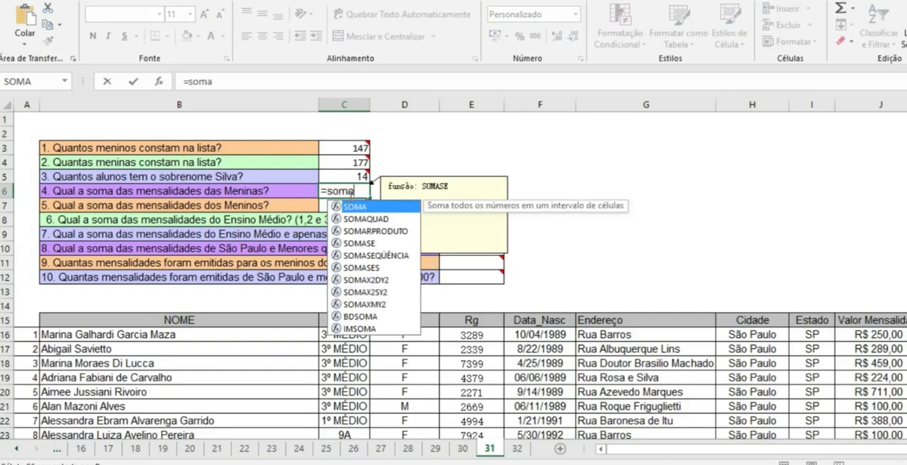
type("a")
left_click(369, 243)
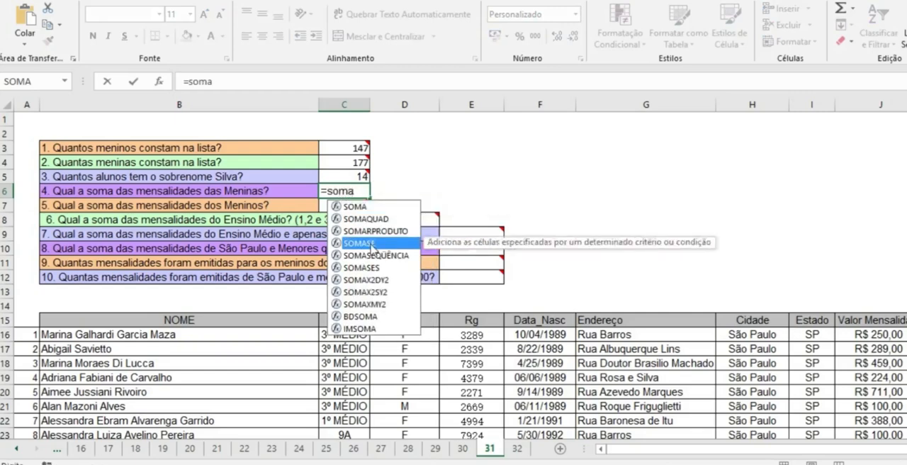
double_click(369, 244)
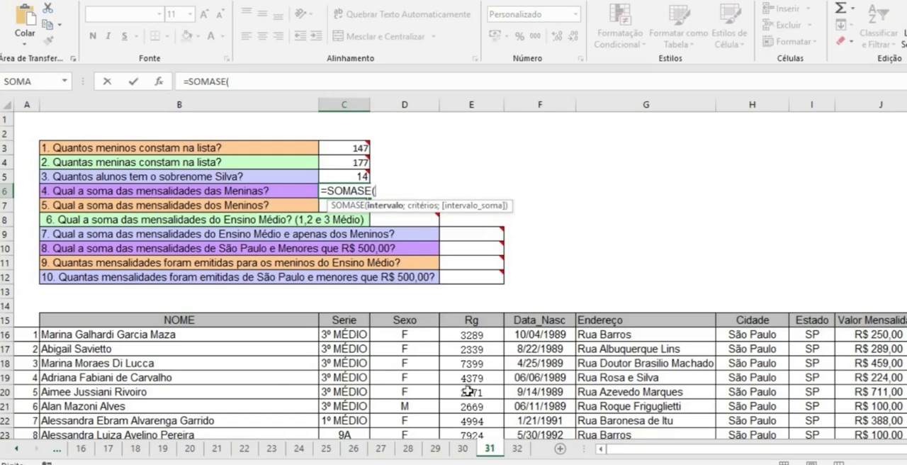
Step: Set the interval of C6's SOMASE formula to D16:D339 and its criterion to "f"
left_click(416, 336)
type(":")
key("BackSpace")
key("BackSpace")
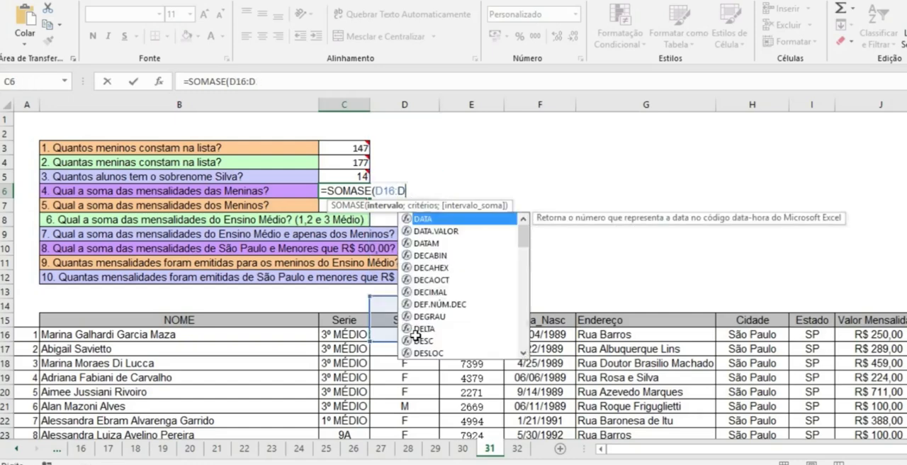
type("339")
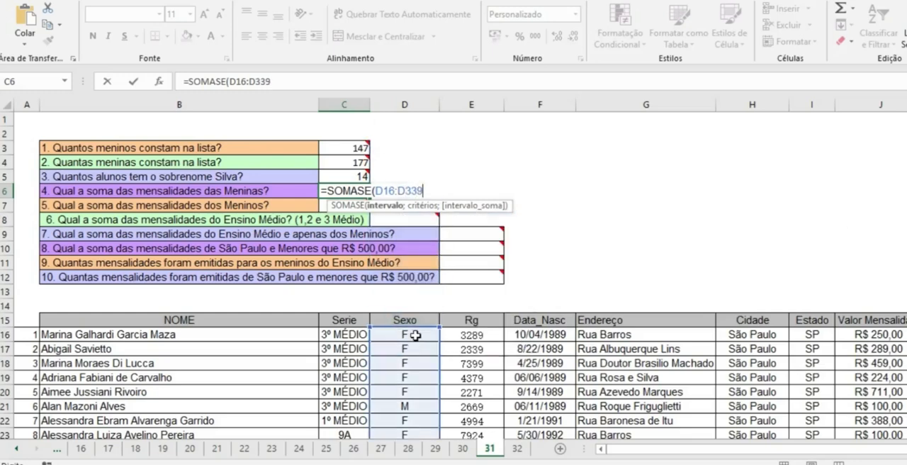
type(";\"f")
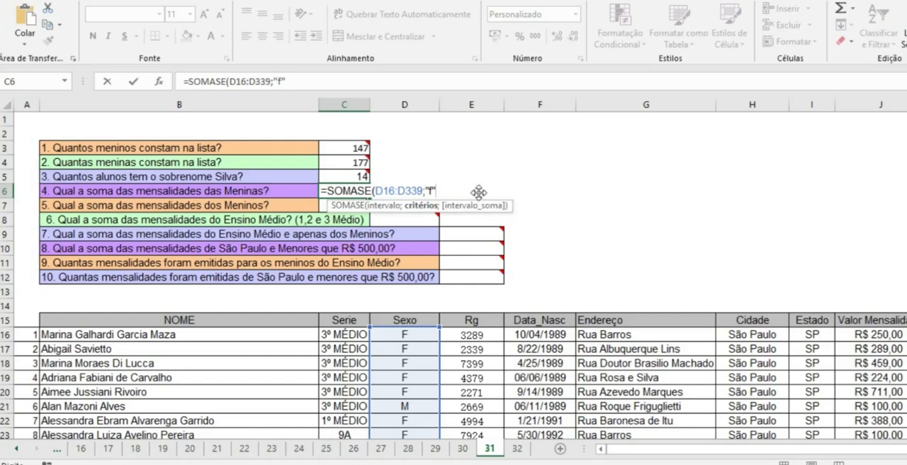
type(";")
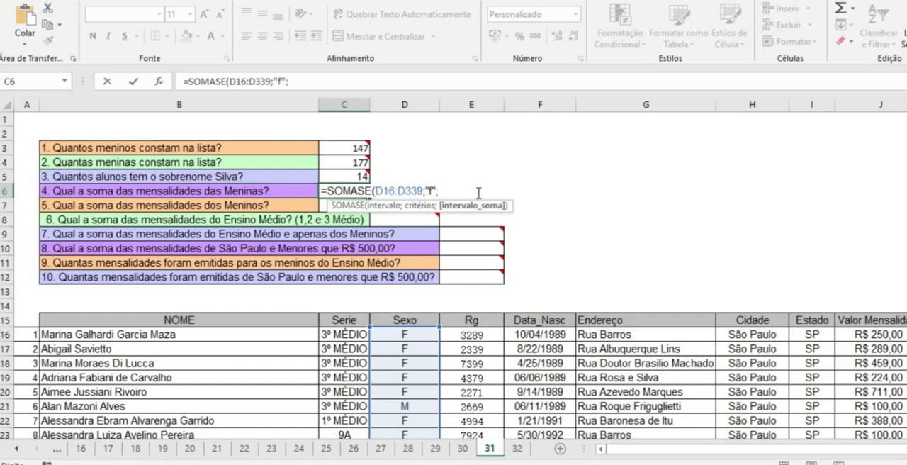
Step: Set the sum interval of C6's SOMASE formula to J16:J339, close the parenthesis and enter the formula
left_click(894, 334)
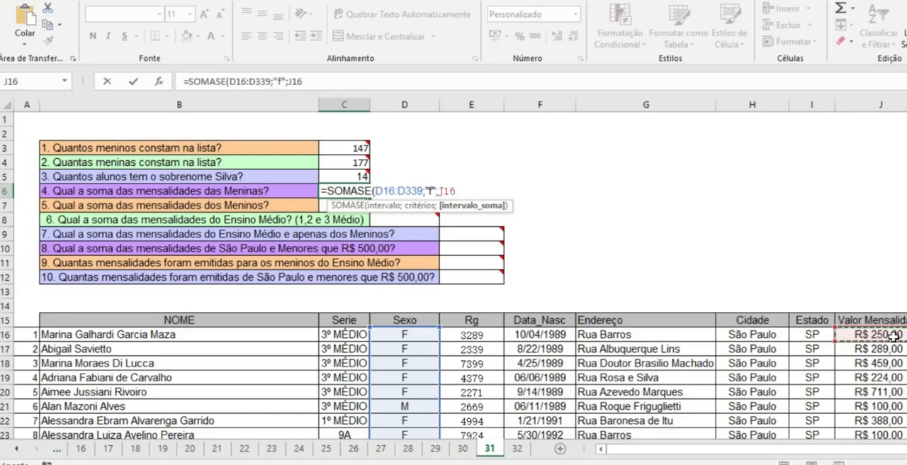
type(":")
left_click(894, 335)
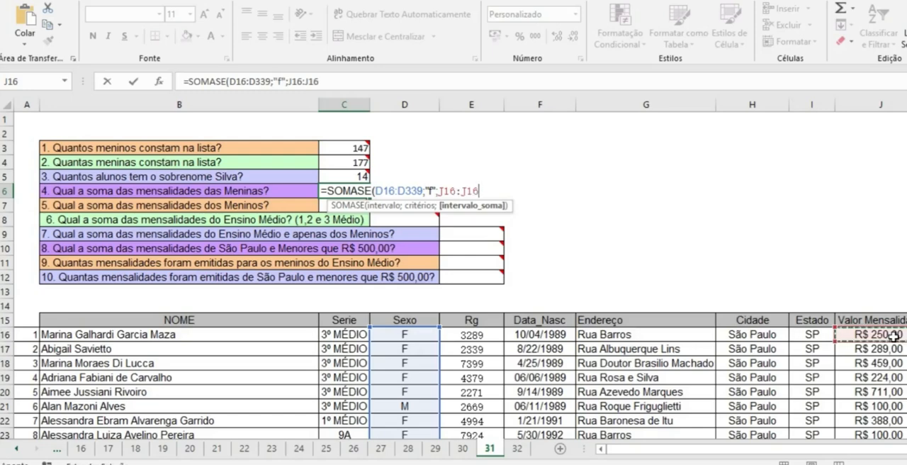
key("BackSpace")
key("BackSpace")
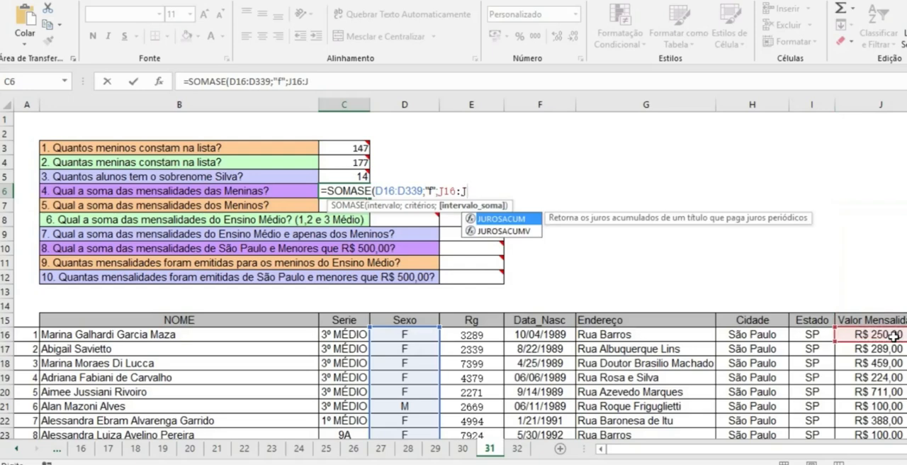
type("339")
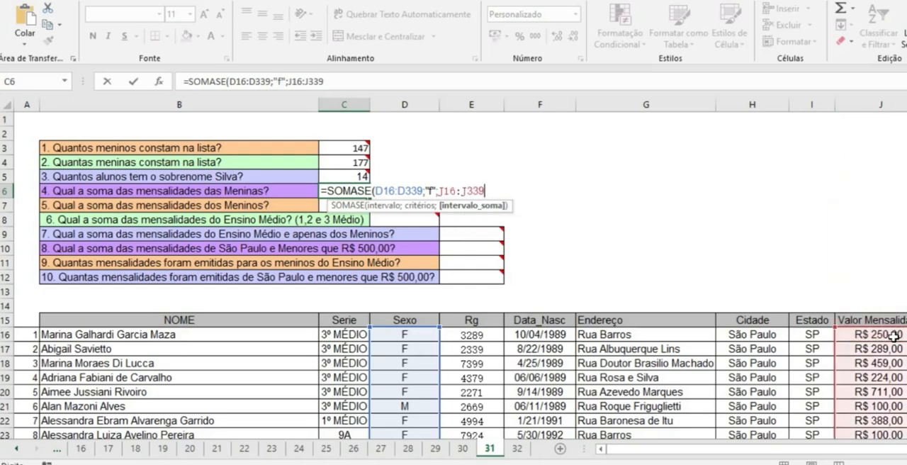
type(")")
key("Return")
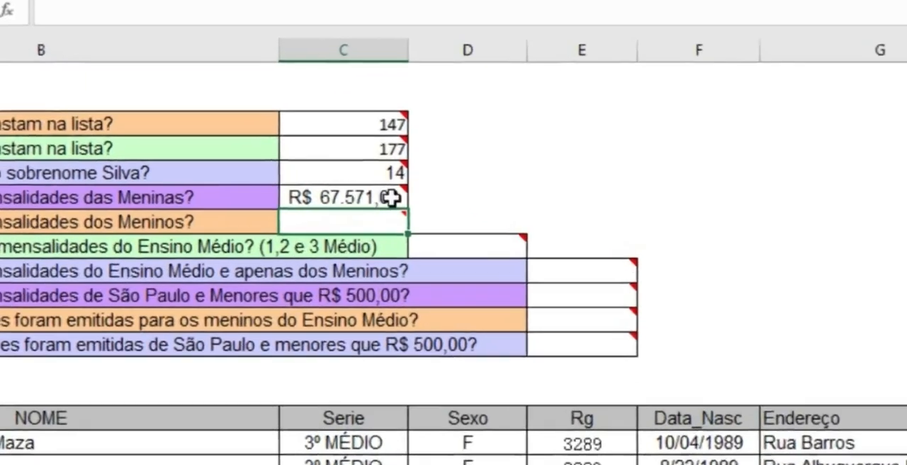
Step: Copy the full text of C6's SOMASE formula and paste it into C7 for the boys' monthly fees
left_click(377, 191)
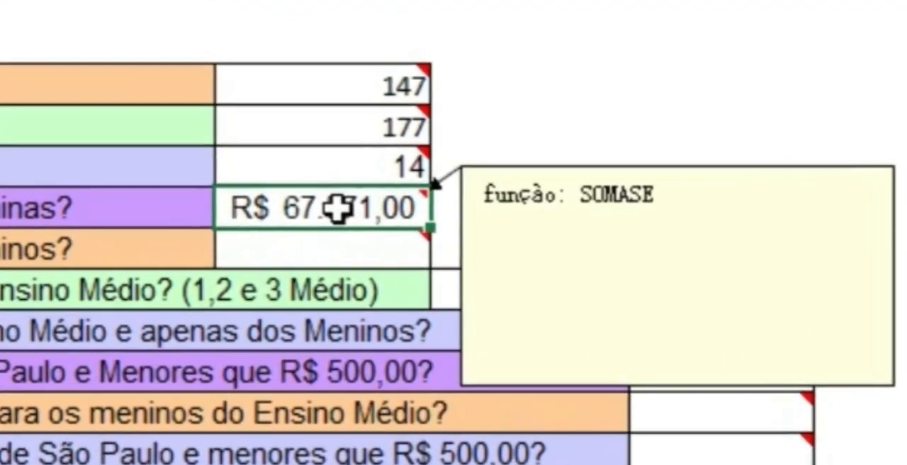
double_click(341, 206)
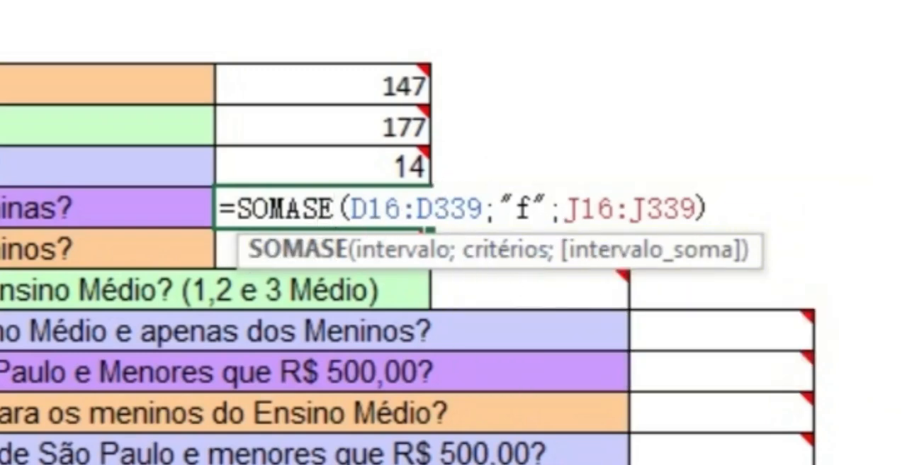
left_click_drag(707, 207, 210, 202)
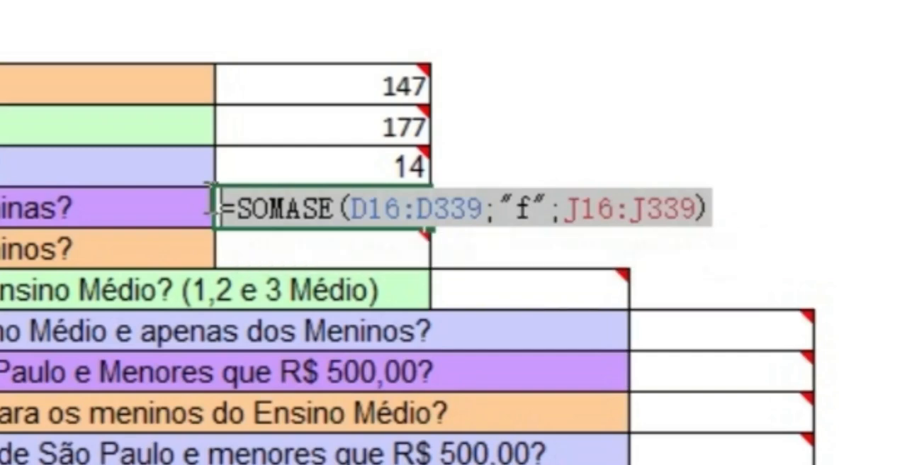
key("Return")
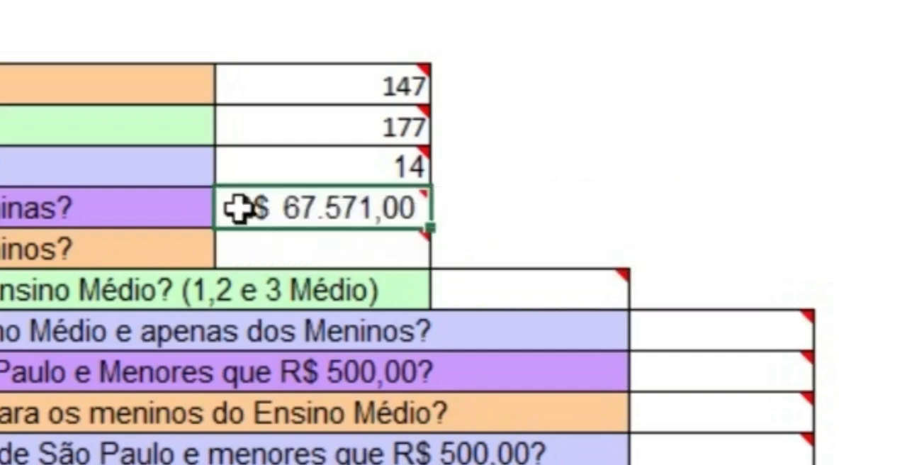
left_click(300, 243)
mouse_move(306, 247)
key("ctrl+v")
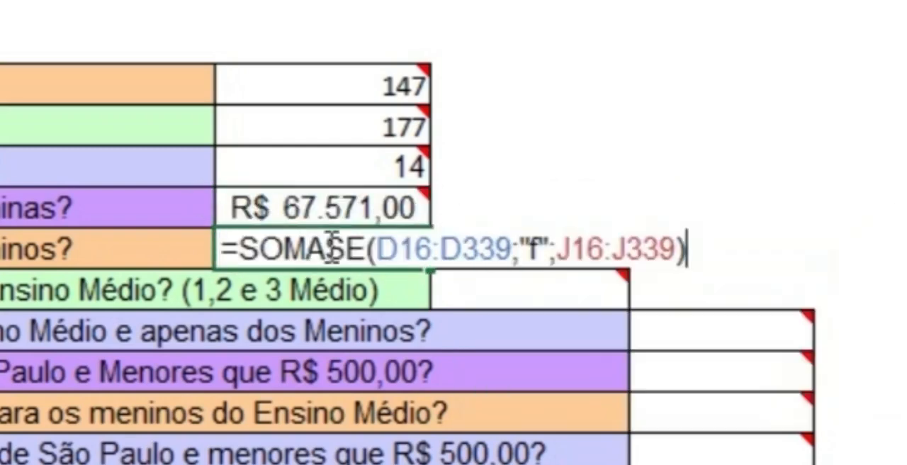
Step: Change the criterion of C7's SOMASE formula to "m" and enter the formula
left_click(528, 241)
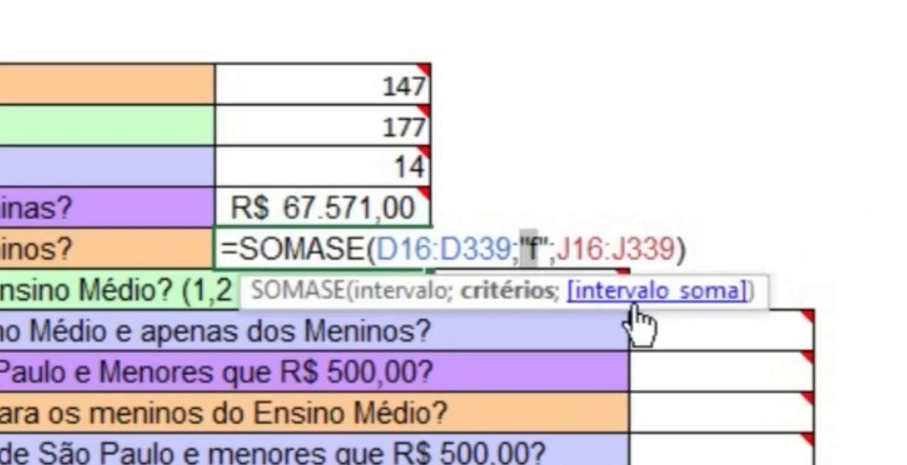
key("Right")
key("Left")
key("Delete")
type("m")
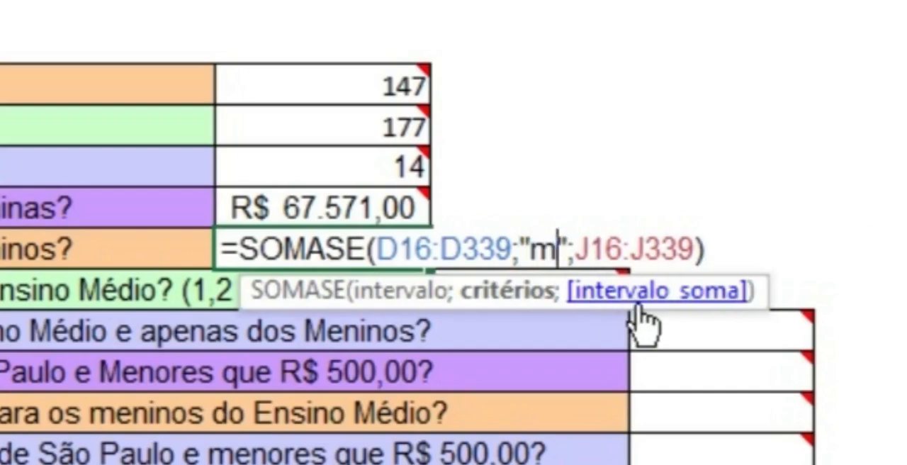
key("Return")
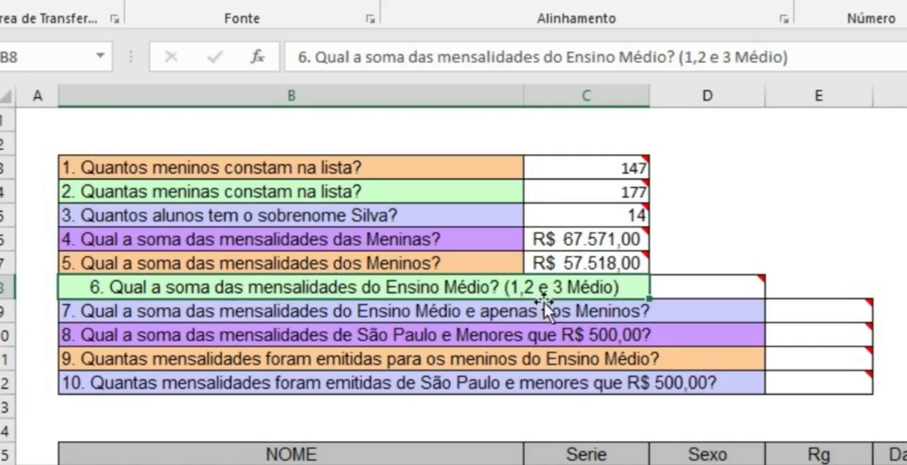
Step: Review the arguments of the SOMASE formula in C7 without changing them
left_click(587, 258)
double_click(587, 261)
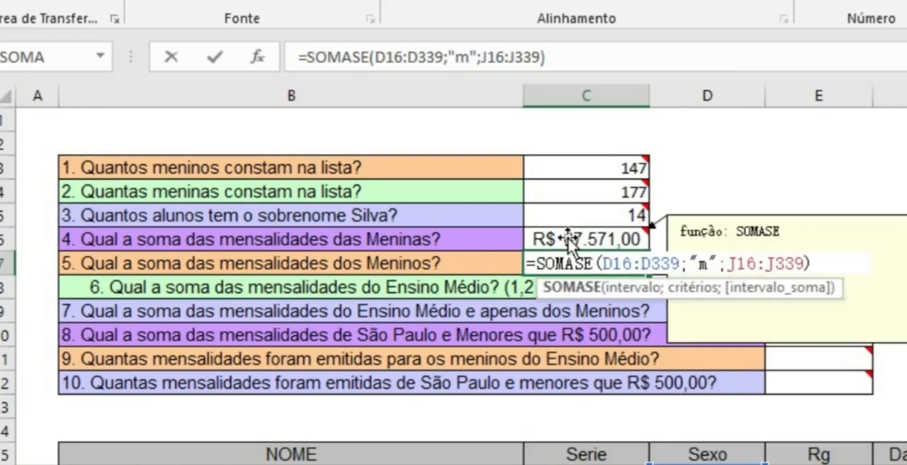
key("Return")
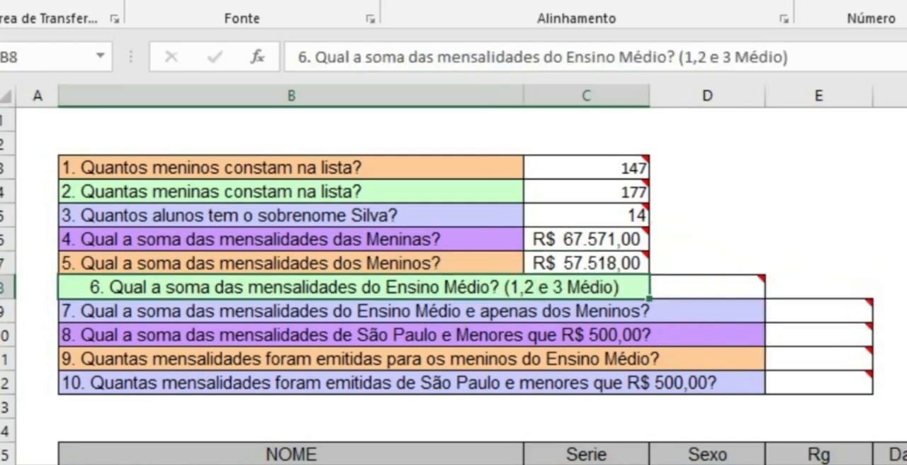
Step: Left-align the text of question 6 in the merged cell B8
left_click(399, 2)
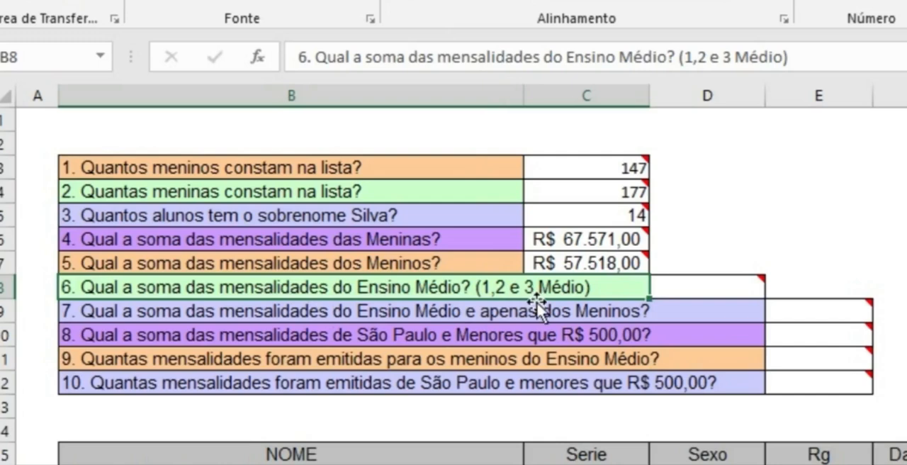
mouse_move(670, 285)
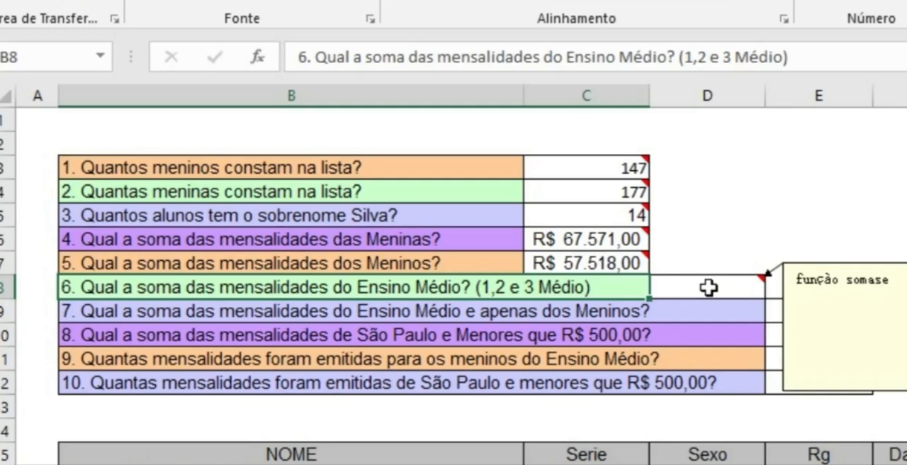
type("=")
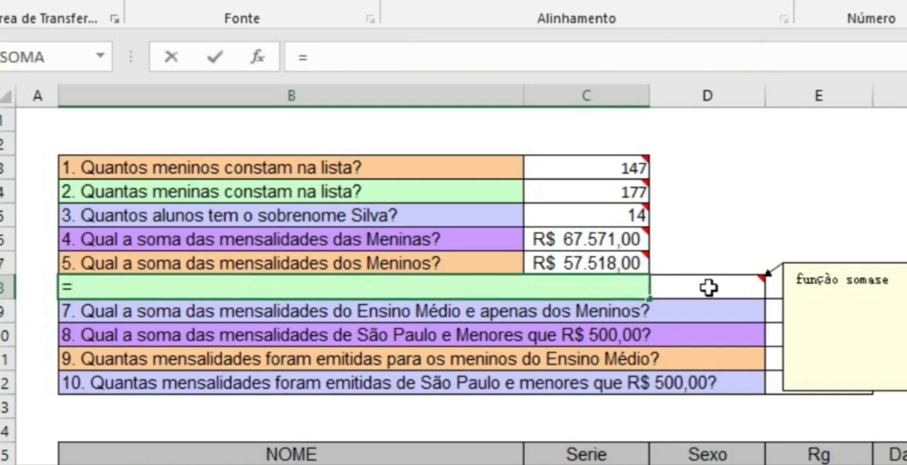
key("Escape")
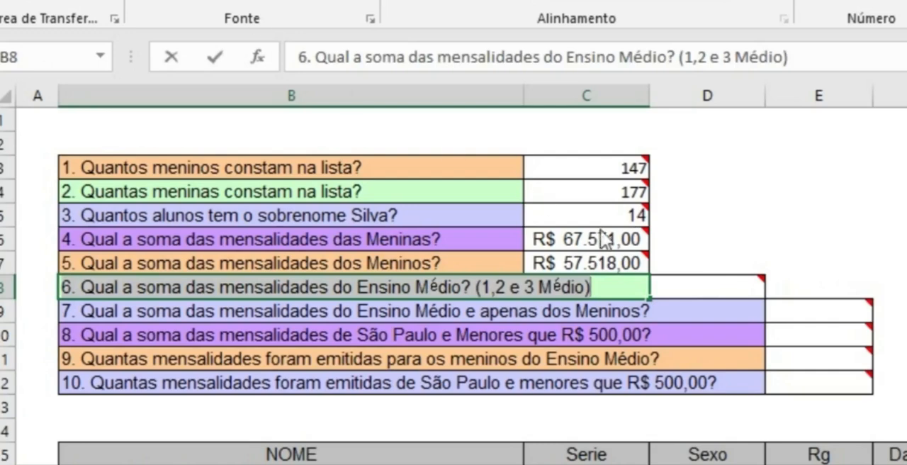
Step: Begin a SOMASE formula in D8 for the Ensino Médio monthly fees, with C16:C339 as its interval
left_click(724, 290)
mouse_move(723, 289)
type("=")
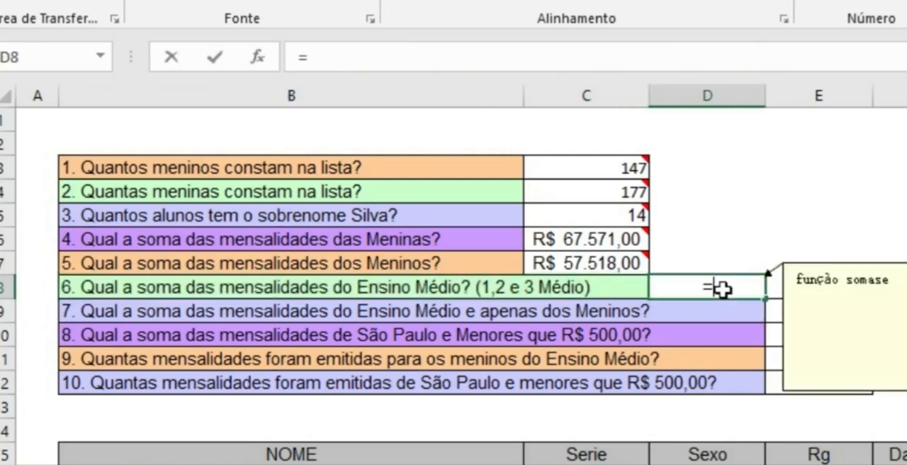
type("som")
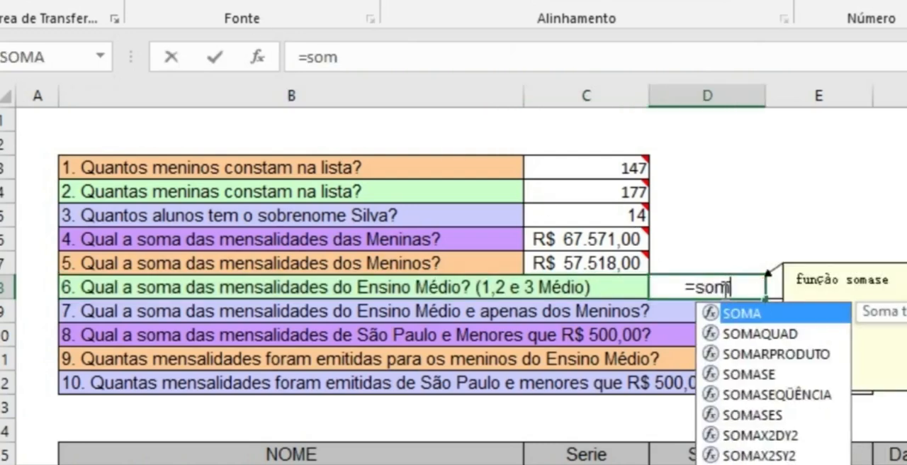
type("a")
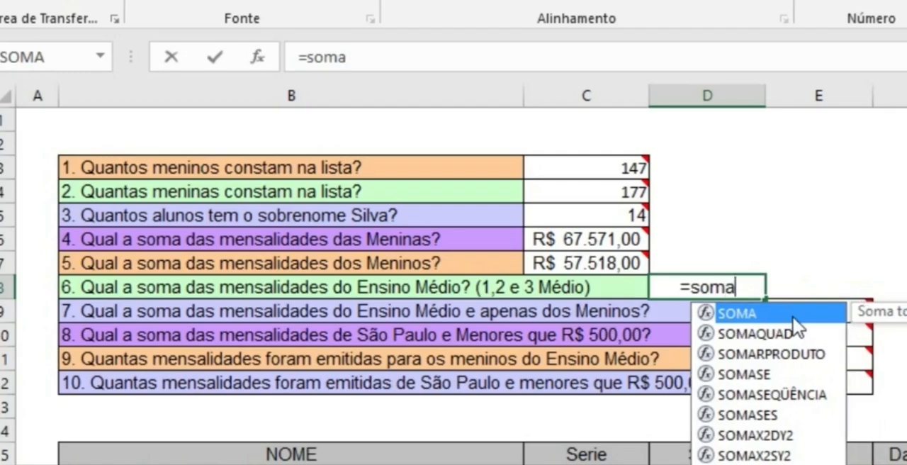
double_click(774, 374)
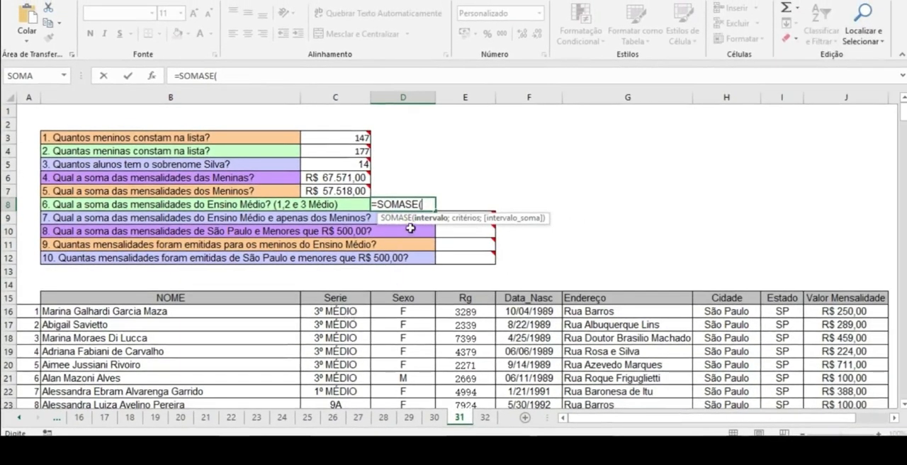
left_click(344, 312)
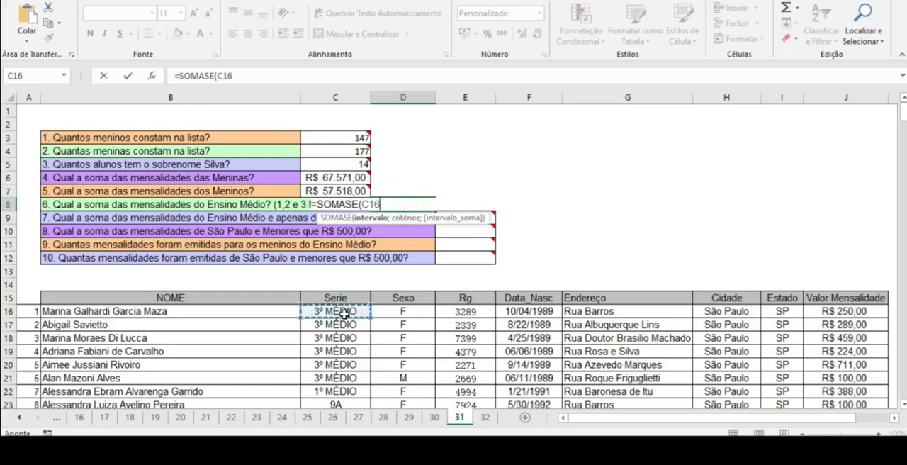
key("F8")
key("BackSpace")
key("BackSpace")
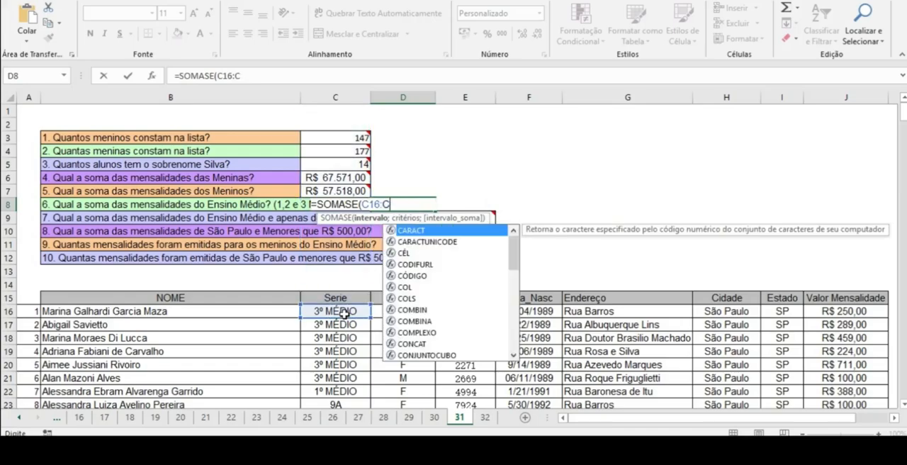
type("339")
type(";")
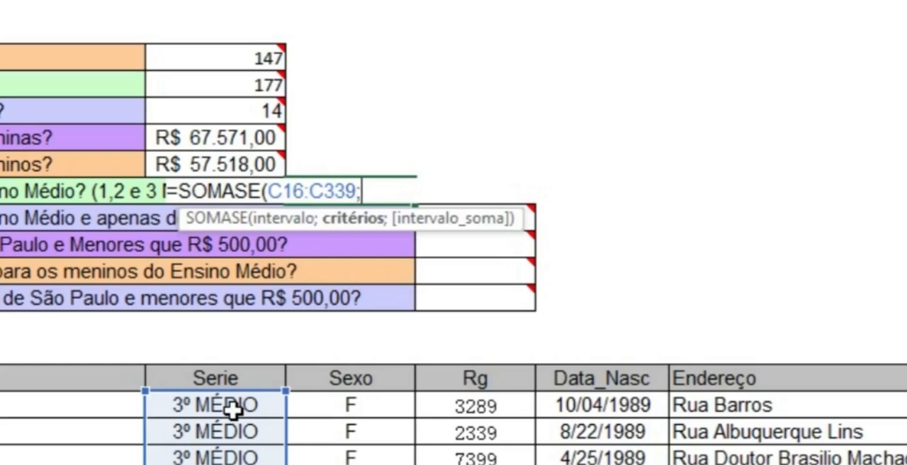
type("\"*médio")
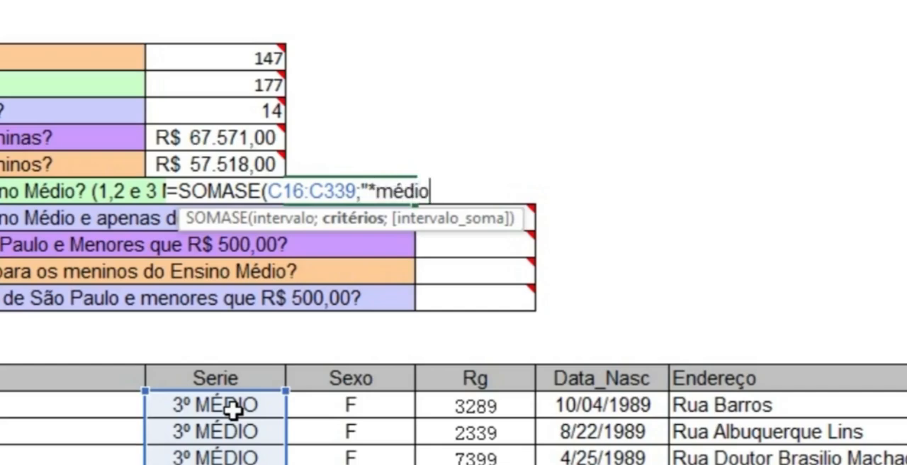
type("*\"")
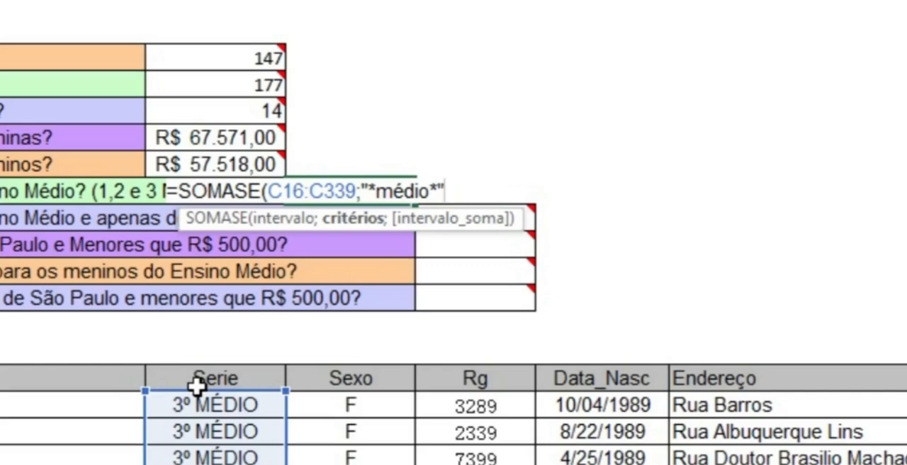
Step: Add the criterion "*médio*", with an asterisk on both sides, to D8's SOMASE formula
type(";")
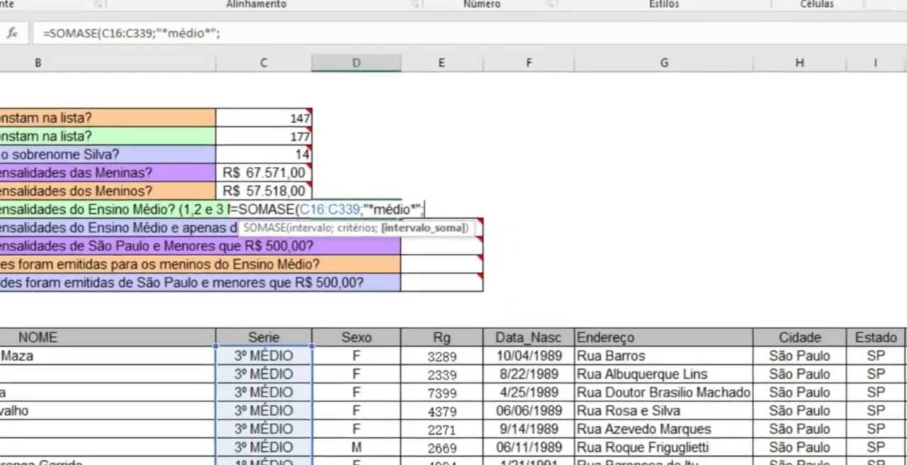
Step: Complete D8's SOMASE formula with the sum interval J16:J339 and fit column D's width to its contents
left_click(862, 342)
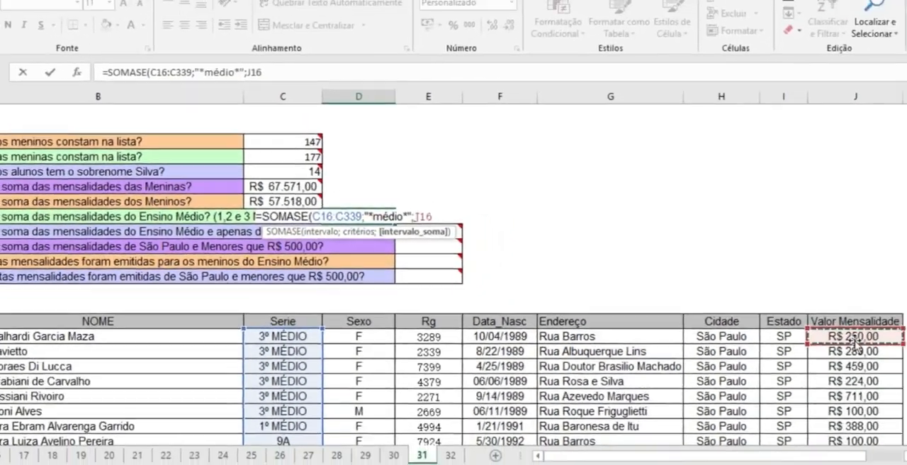
key("F8")
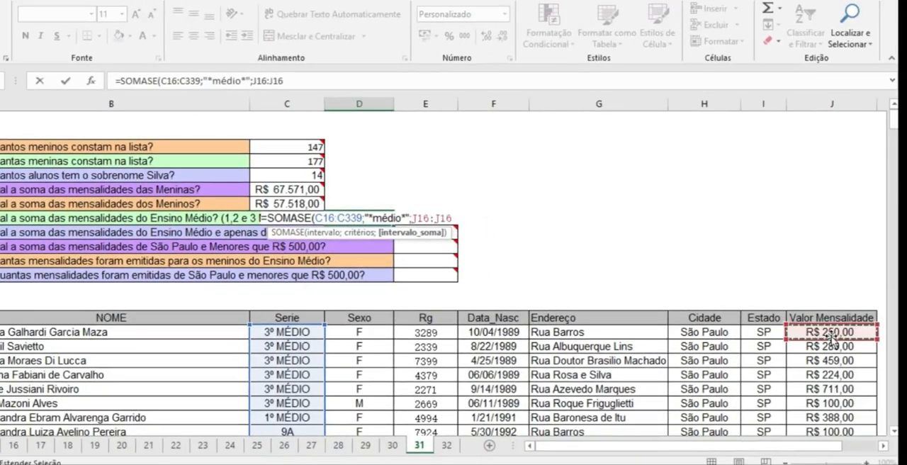
key("BackSpace")
key("BackSpace")
type("339")
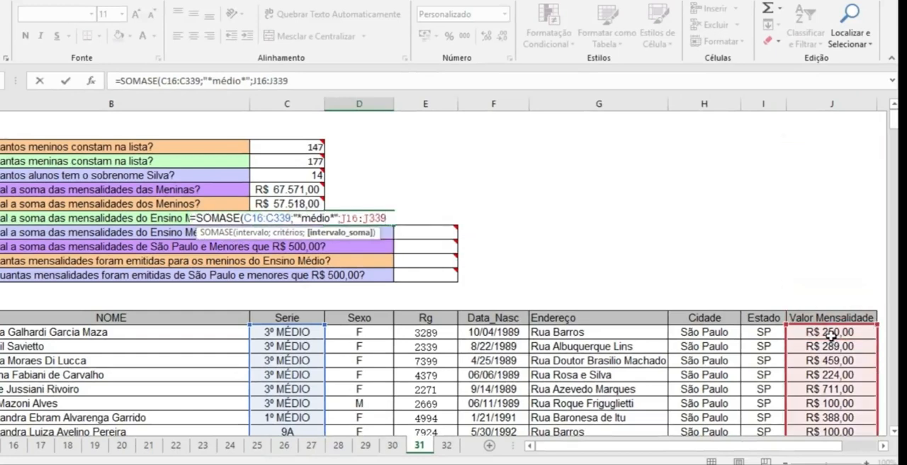
type(")")
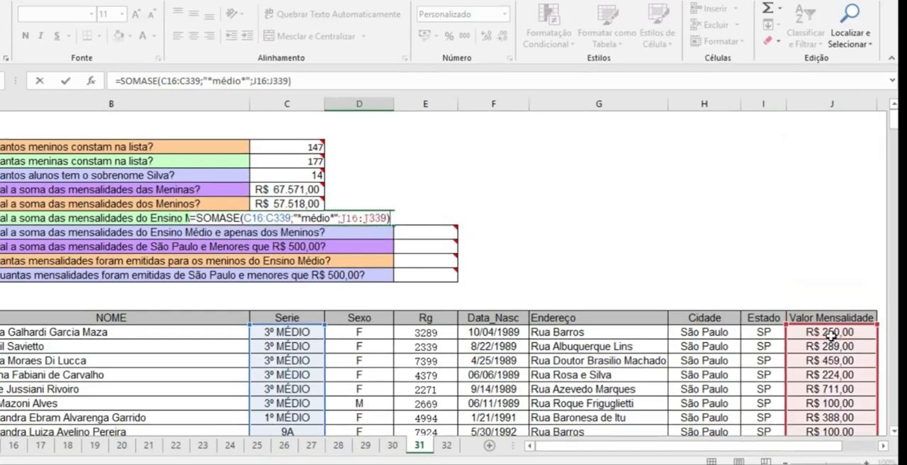
key("Return")
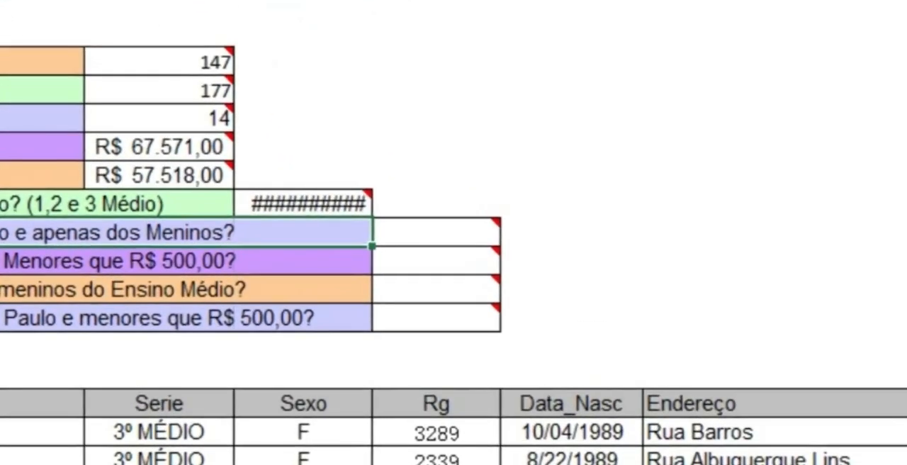
double_click(372, 2)
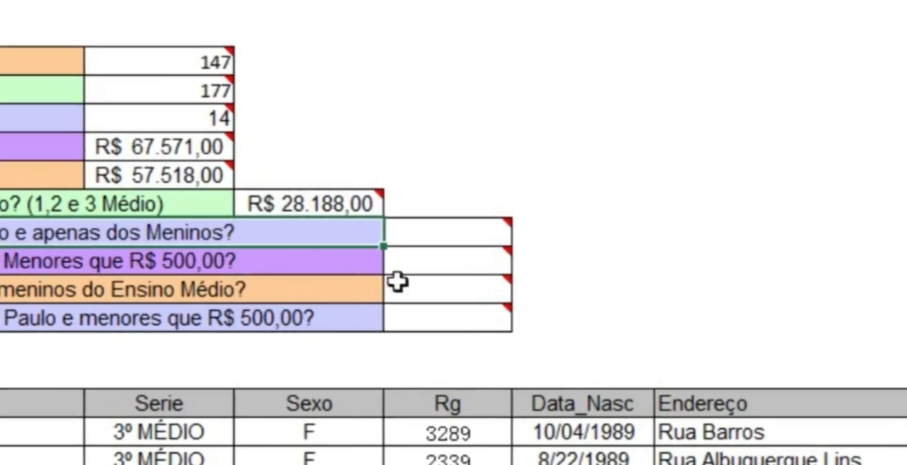
Step: Review the arguments of D8's SOMASE formula for the Ensino Médio monthly fees
double_click(329, 203)
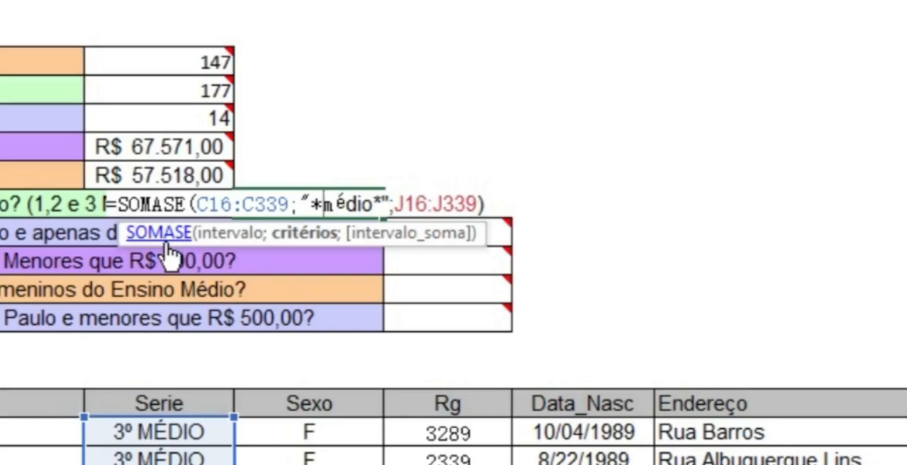
mouse_move(485, 297)
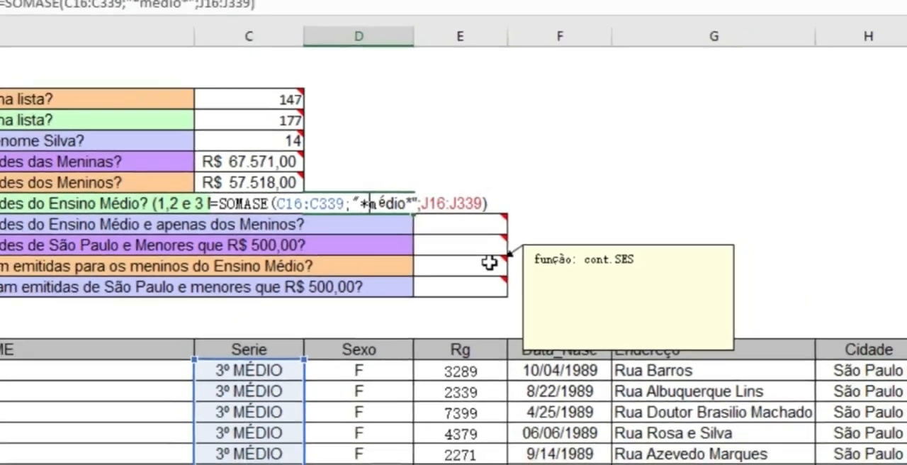
key("Return")
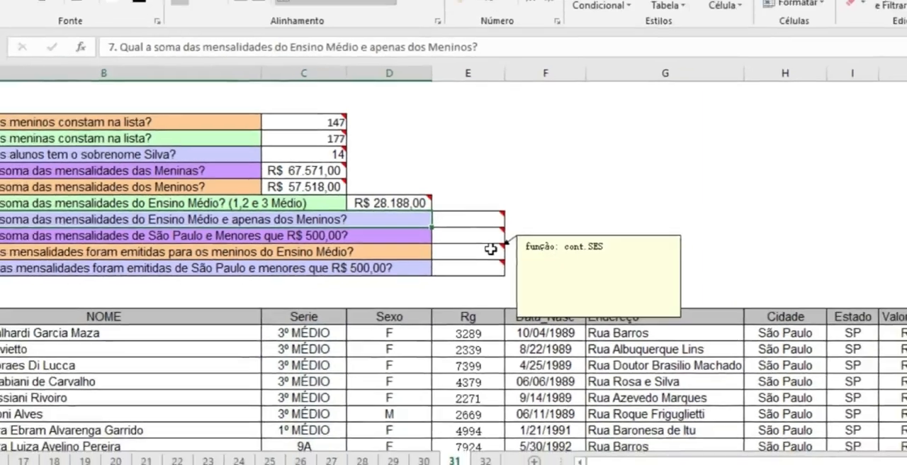
left_click(546, 187)
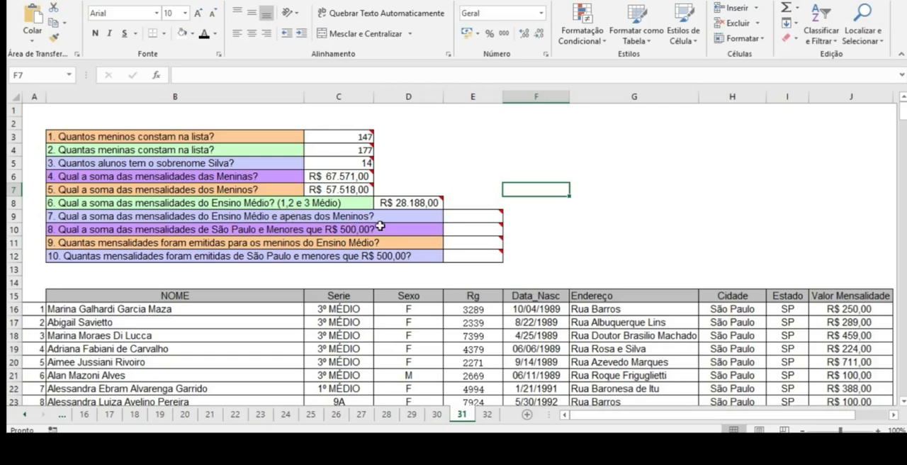
Step: Begin a SOMASES formula in E9 for question 7, with J16:J339 as the sum interval
left_click(465, 217)
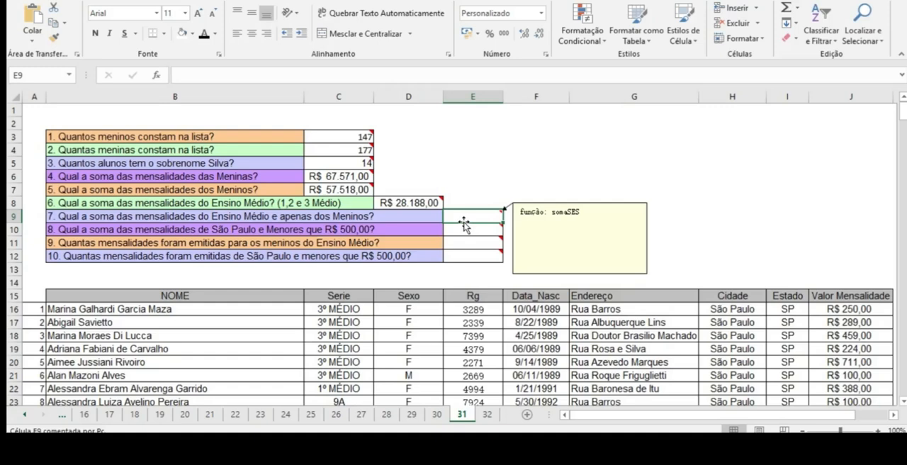
type("=s")
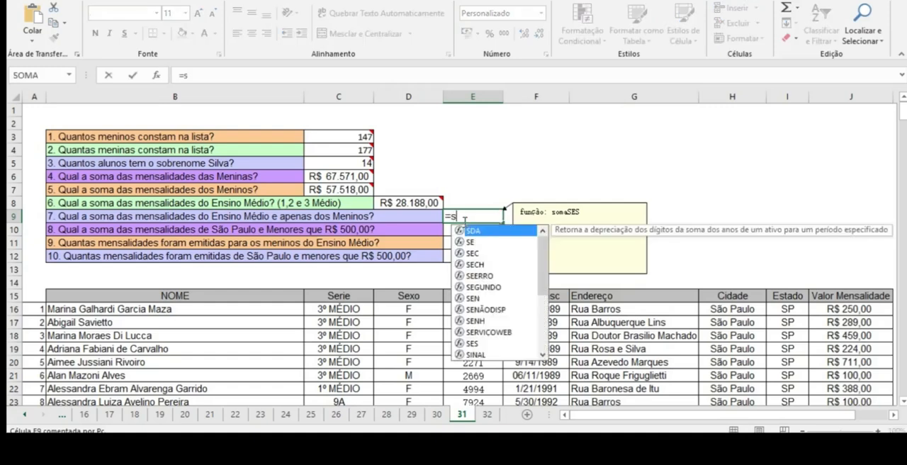
type("om")
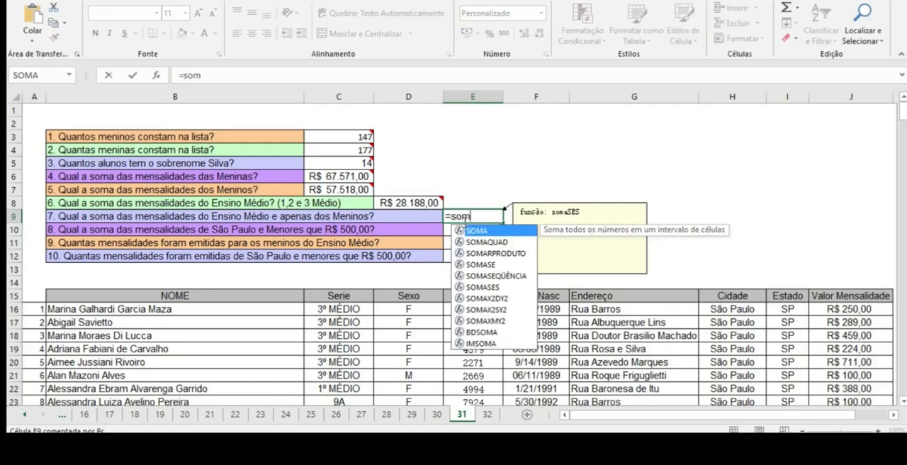
left_click(495, 288)
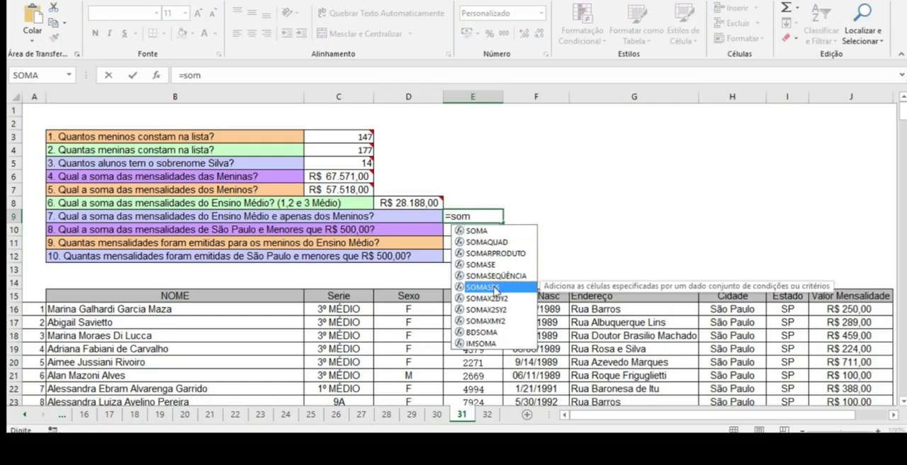
double_click(495, 288)
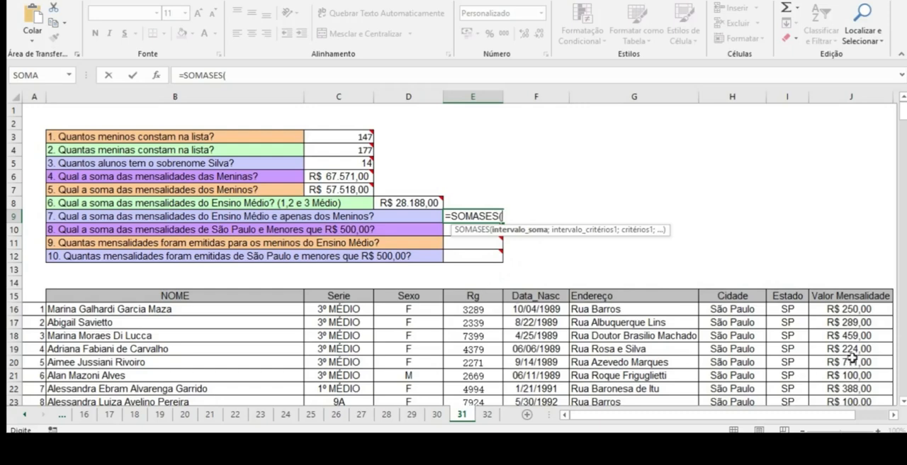
left_click(845, 310)
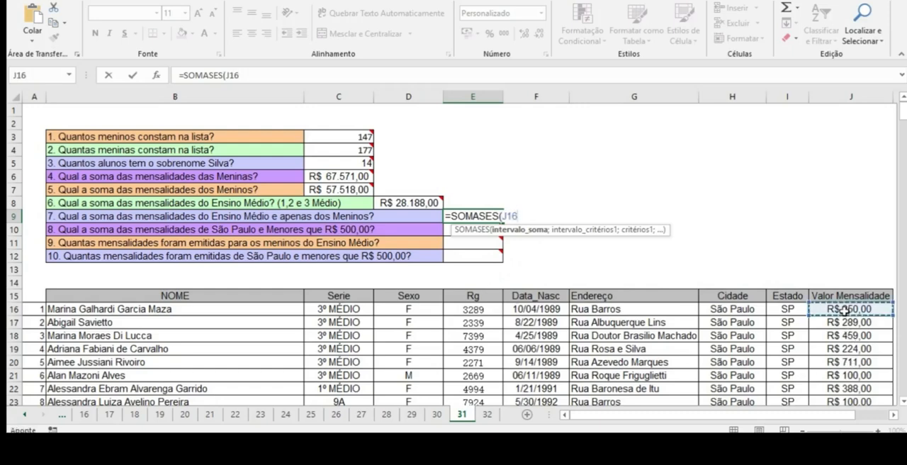
key("F8")
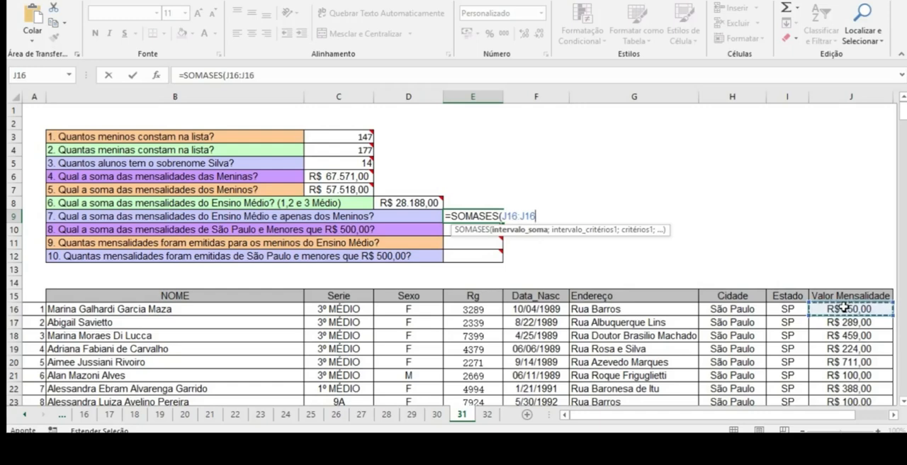
key("BackSpace")
key("BackSpace")
type("33")
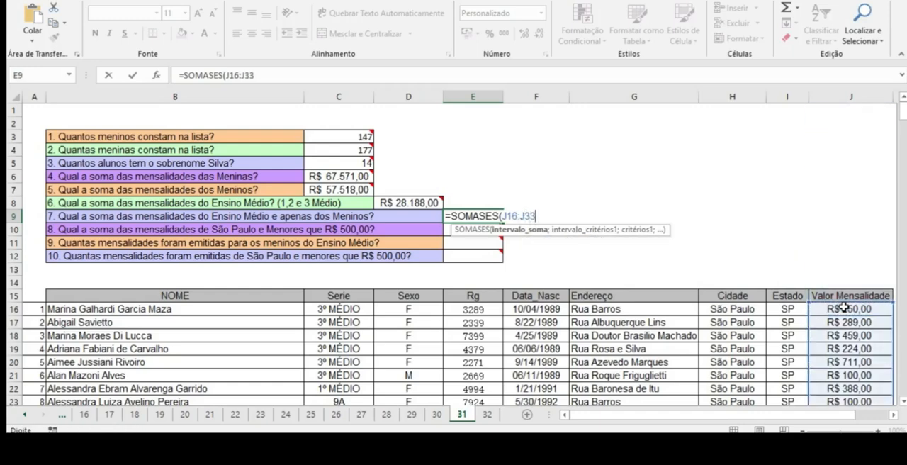
type("9;")
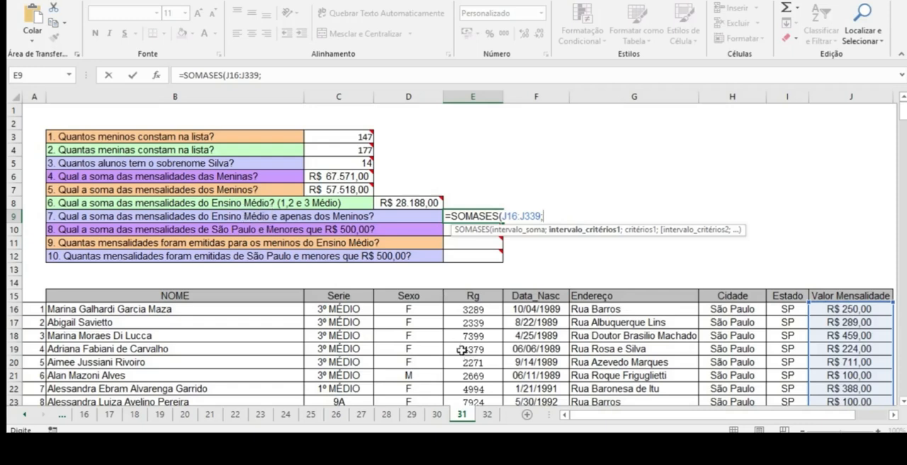
Step: Add the first criteria interval C16:C339 with the criterion "*médio*" to E9's SOMASES formula
left_click(345, 310)
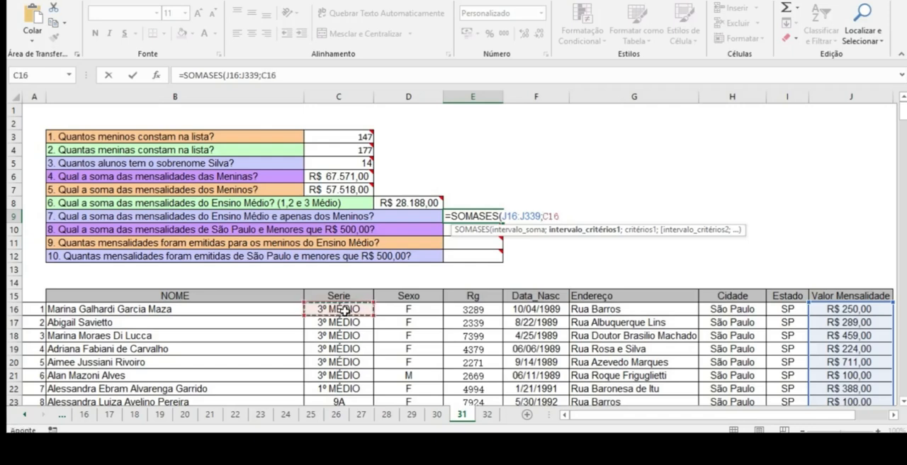
key("F8")
key("BackSpace")
key("BackSpace")
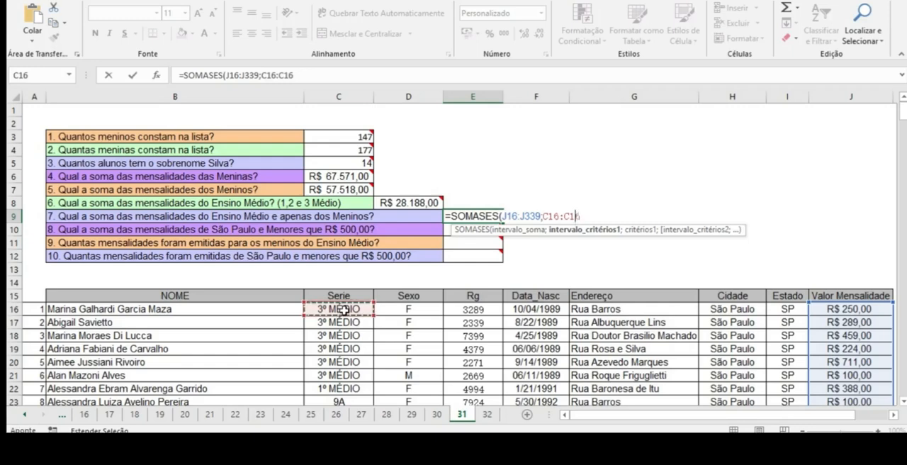
type("339")
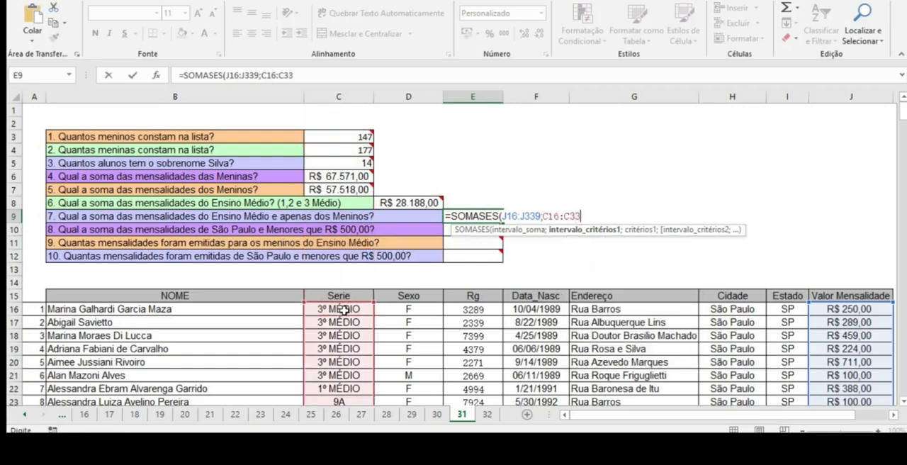
type(";\"*")
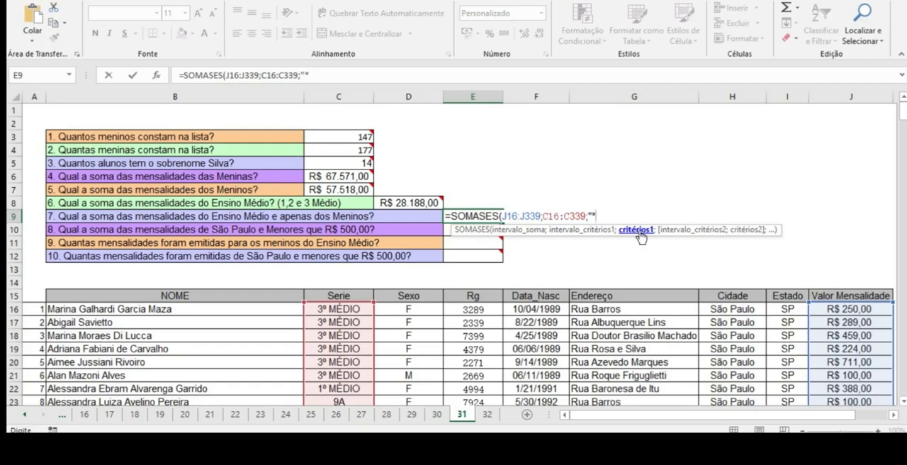
type("médio")
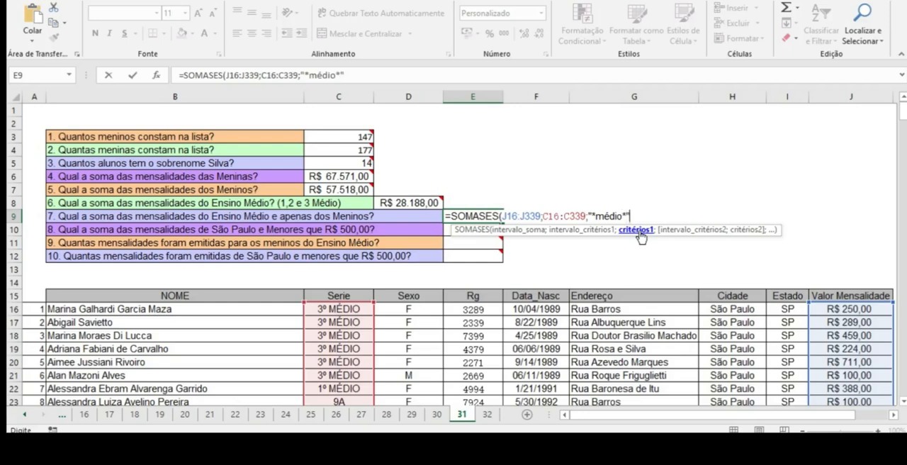
type("*\";")
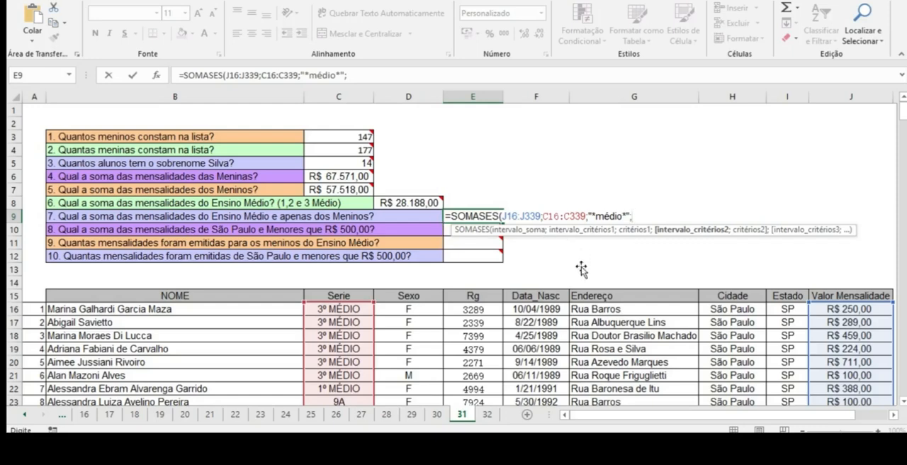
Step: Complete E9's SOMASES formula with the second criteria interval D16:D339 and the criterion "m"
left_click(422, 312)
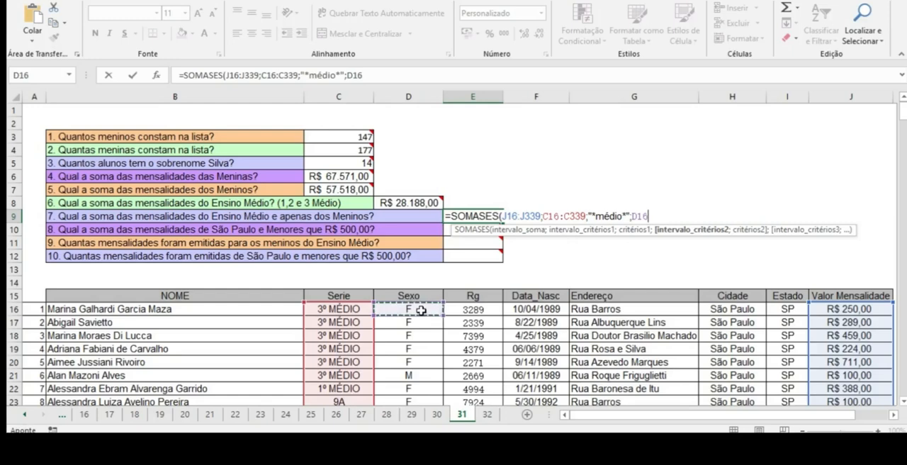
type(":D1")
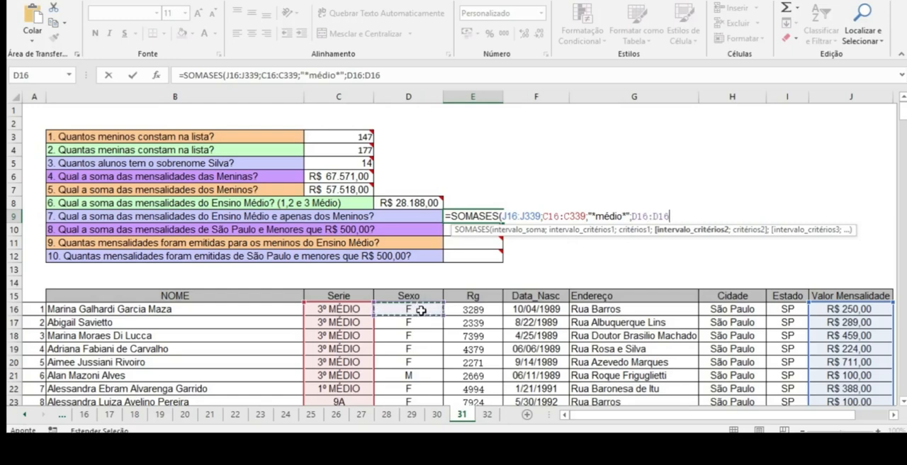
key("BackSpace")
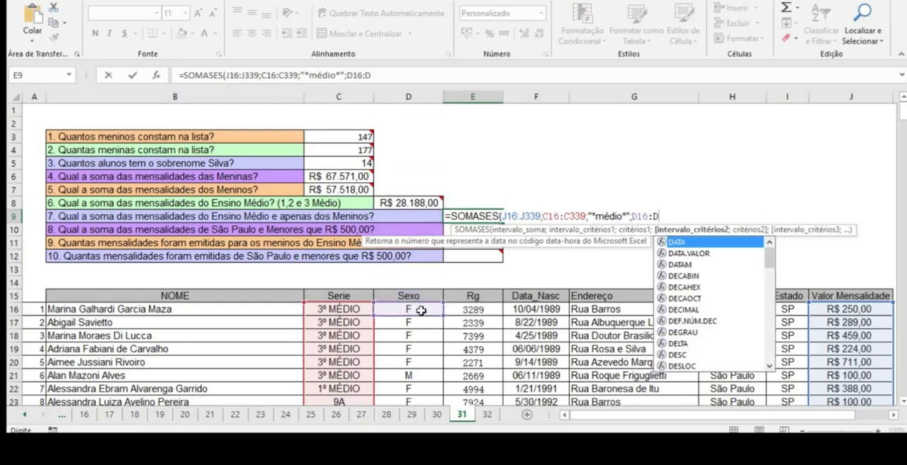
type("33 ")
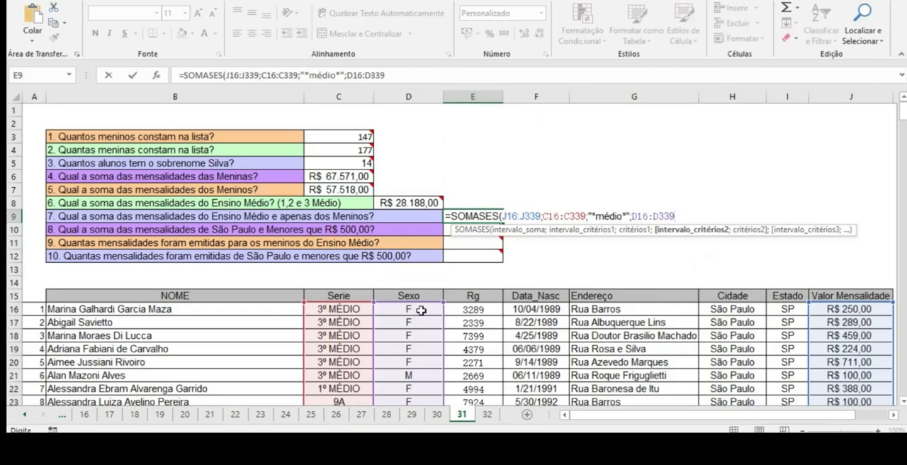
type(";")
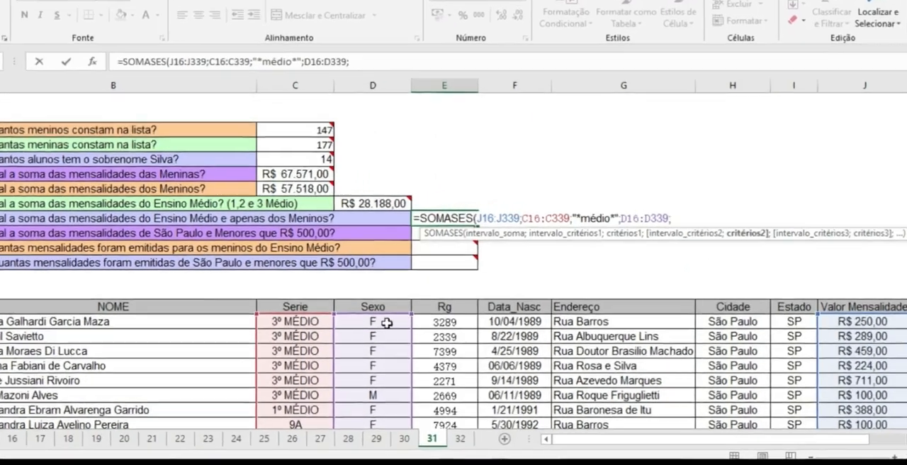
type("\"")
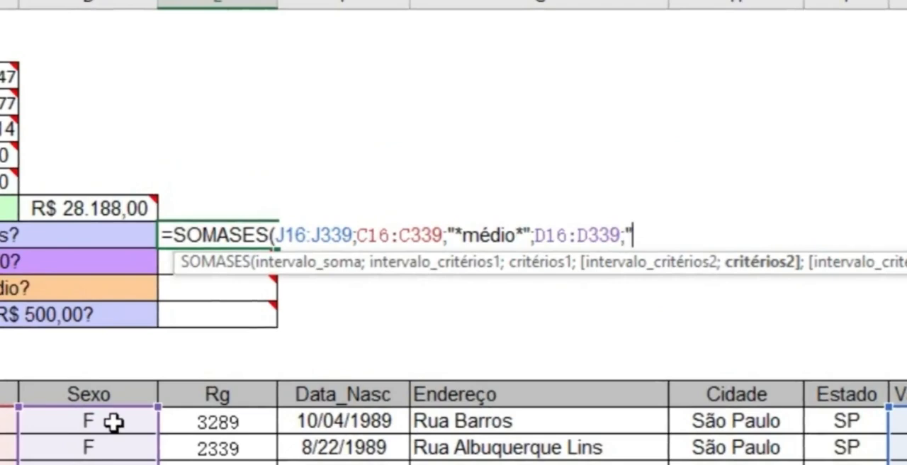
type("m\")")
key("Return")
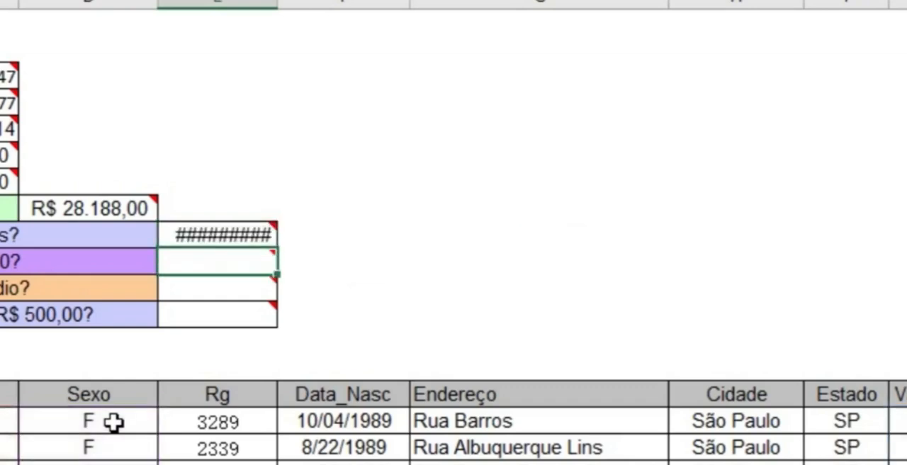
Step: Fit column E's width to its contents and review E9's SOMASES formula
double_click(278, 6)
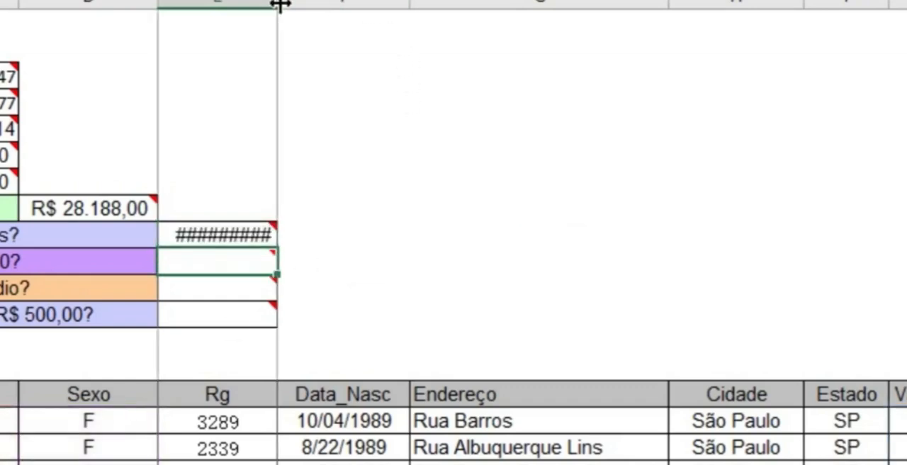
double_click(275, 235)
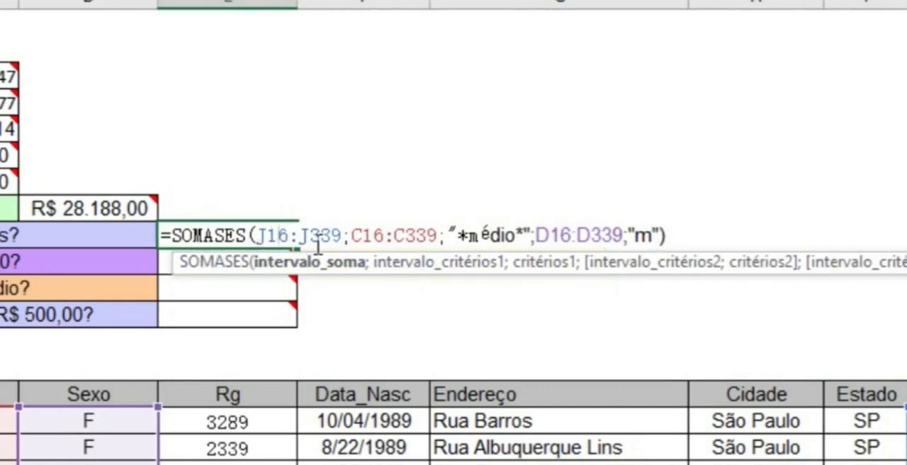
key("Return")
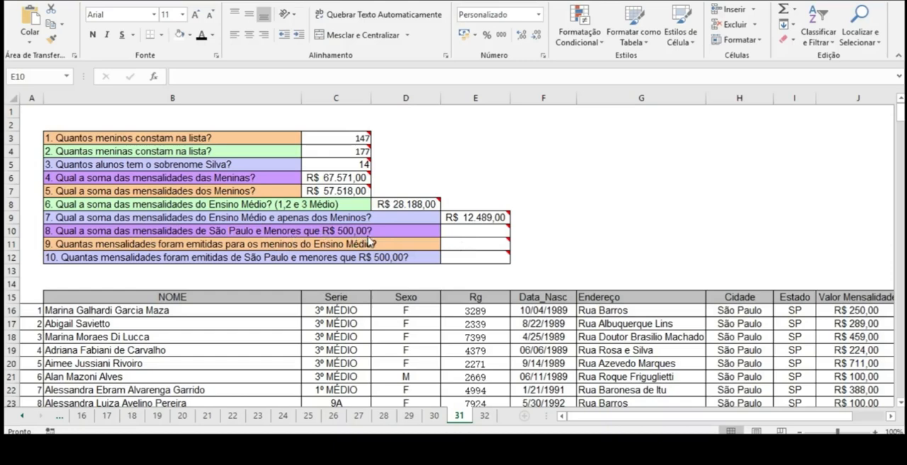
Step: Begin a SOMASES formula in E10 for question 8, with J16:J339 as the sum interval
left_click(473, 231)
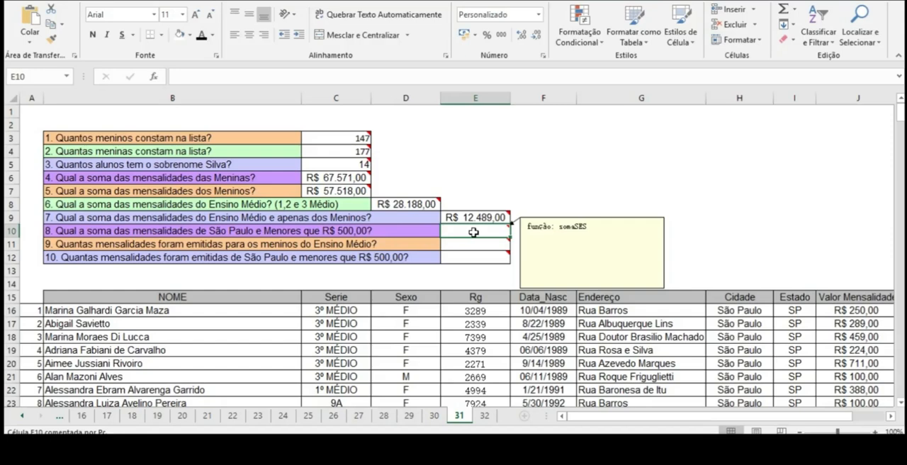
type("=som")
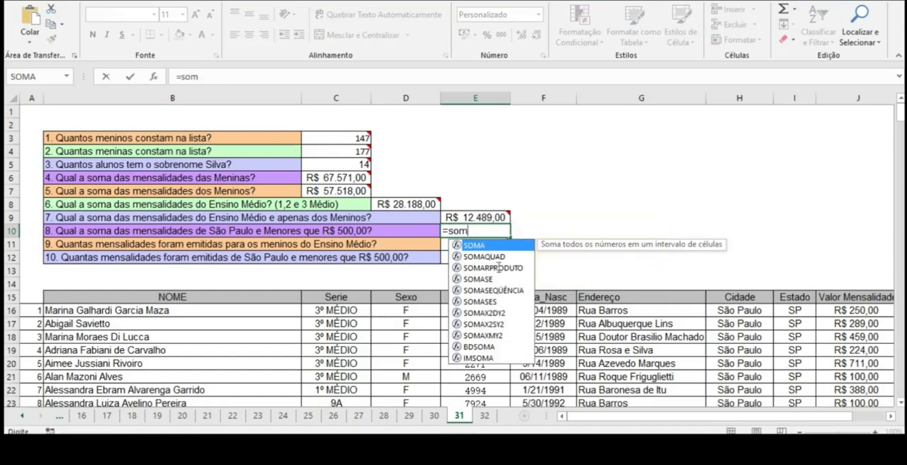
left_click(486, 304)
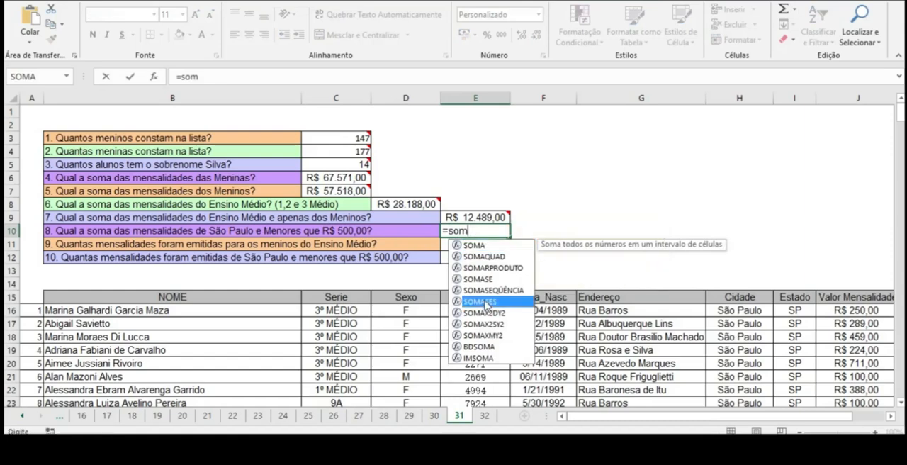
double_click(487, 304)
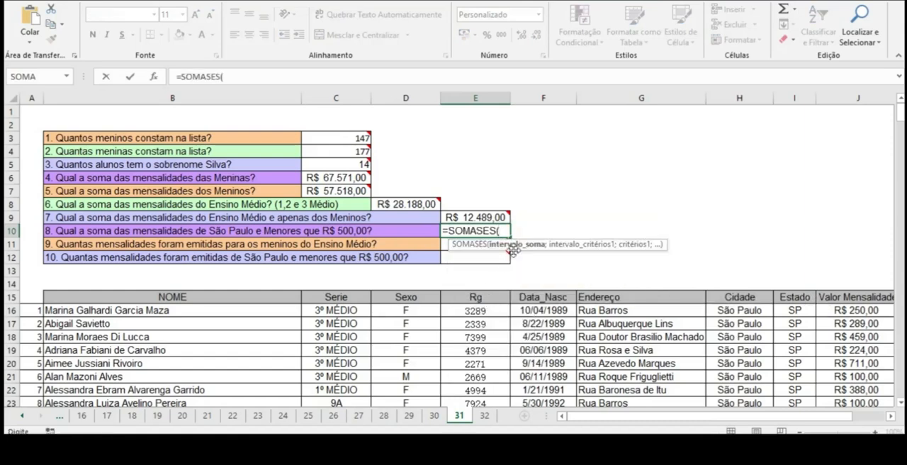
left_click(851, 310)
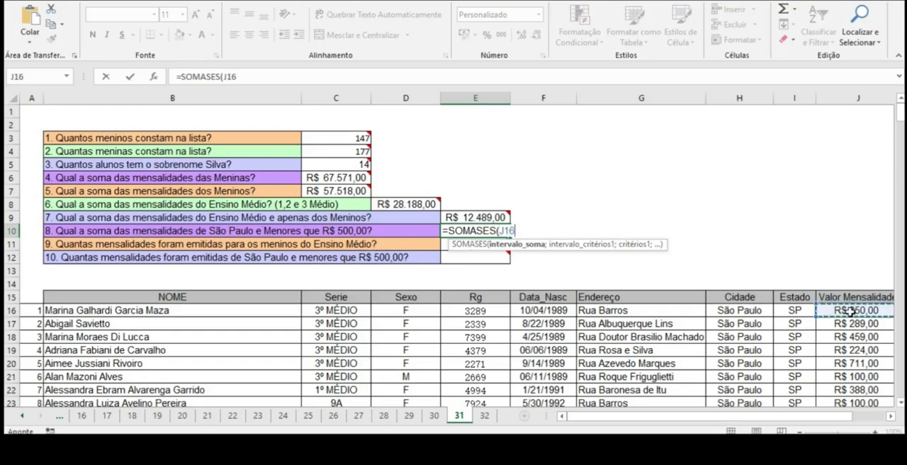
key("F8")
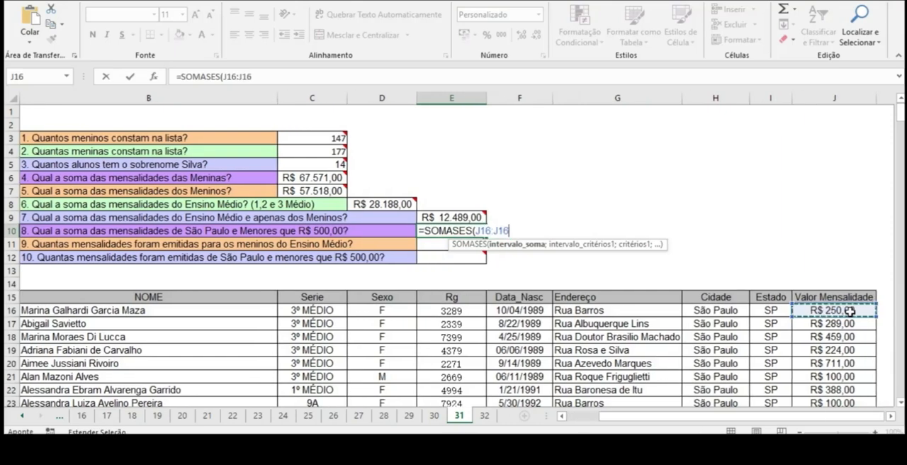
key("BackSpace")
key("BackSpace")
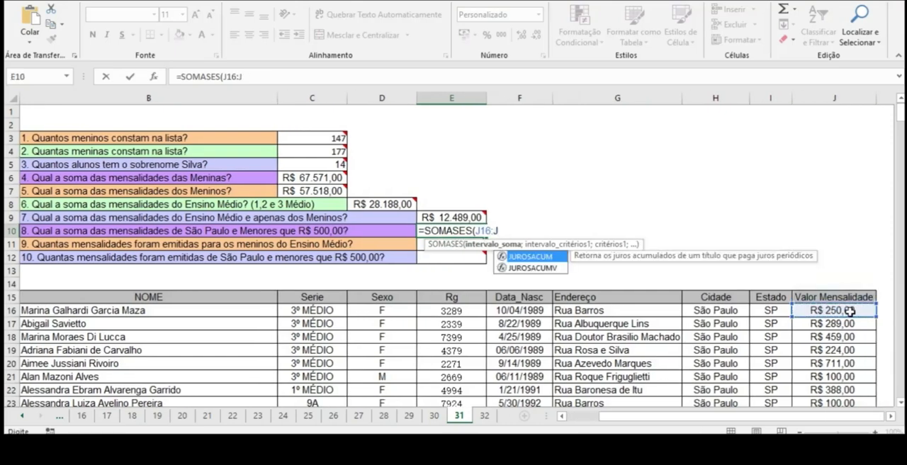
type("39")
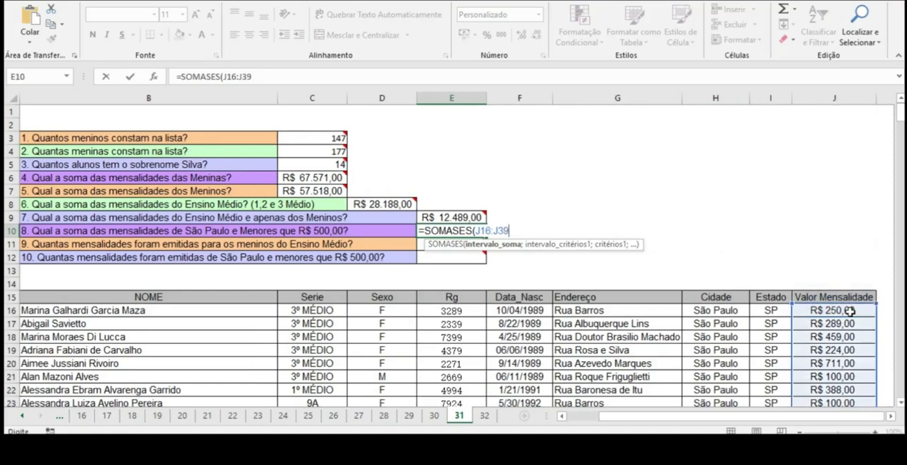
key("BackSpace")
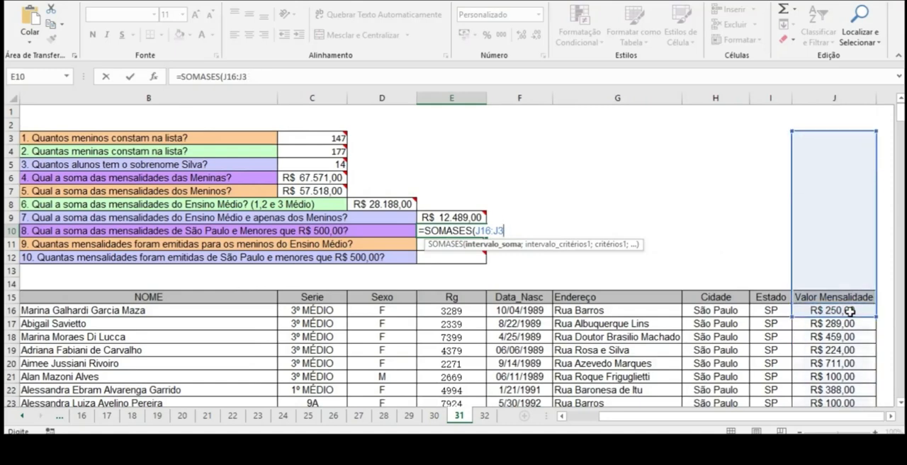
type("39;")
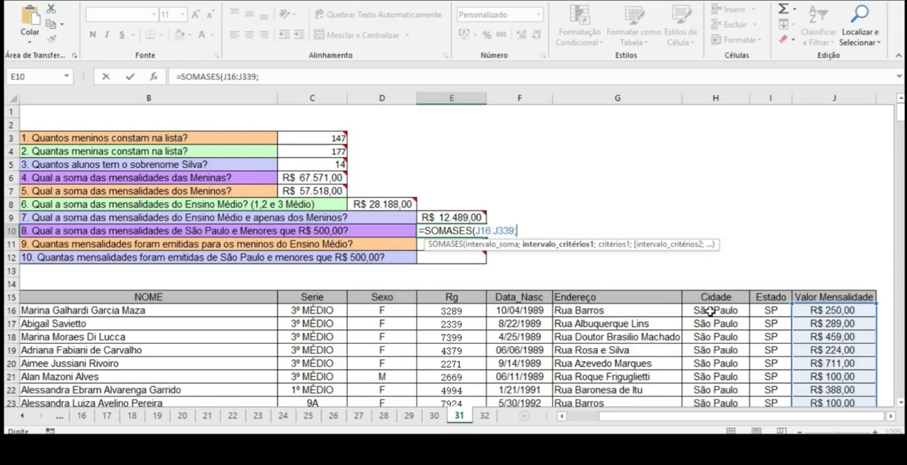
Step: Add the first criteria interval H16:H339 with the criterion "são paulo" to E10's SOMASES formula
left_click(710, 310)
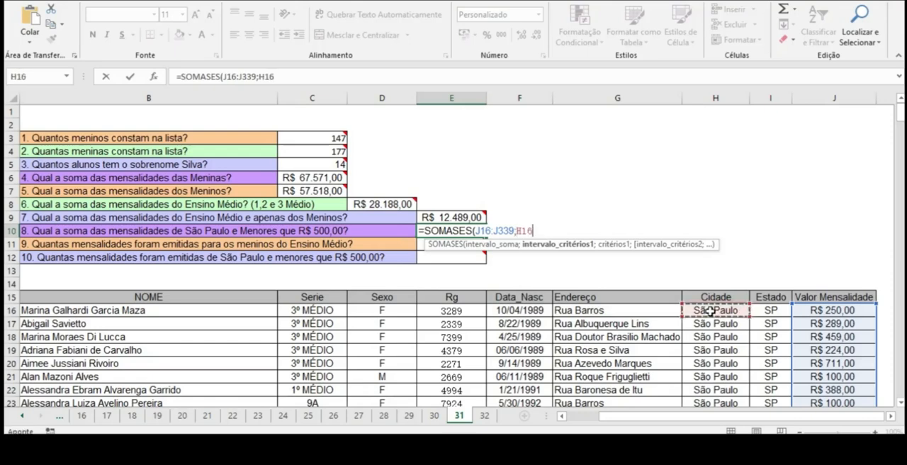
key("F8")
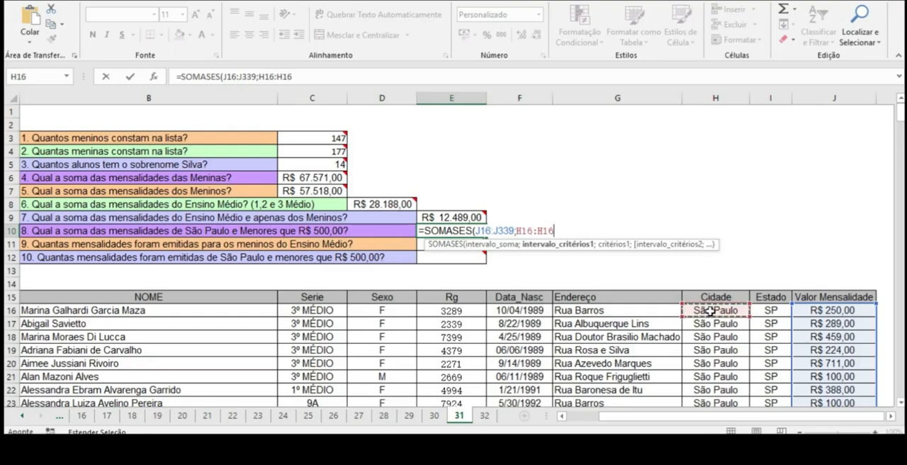
key("BackSpace")
key("BackSpace")
type("33")
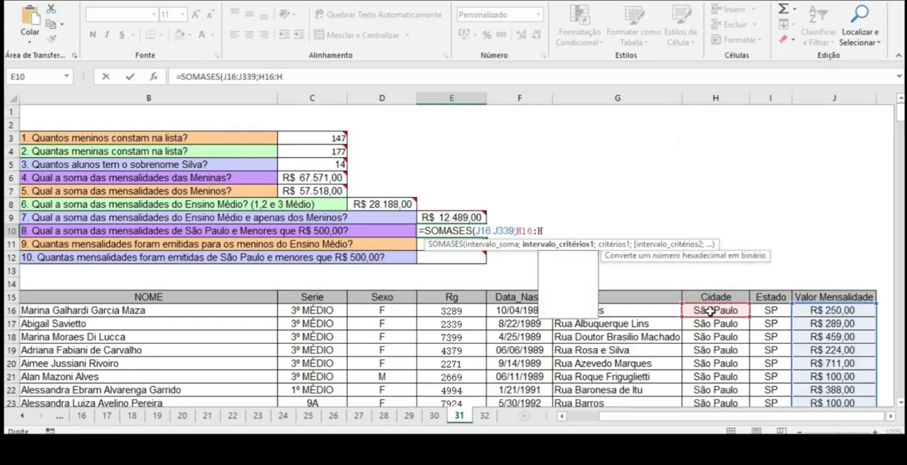
type("9;")
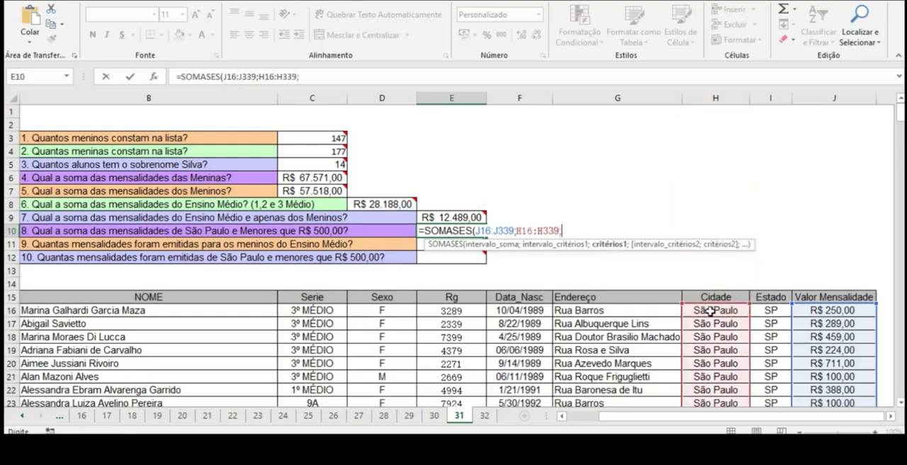
type("\"")
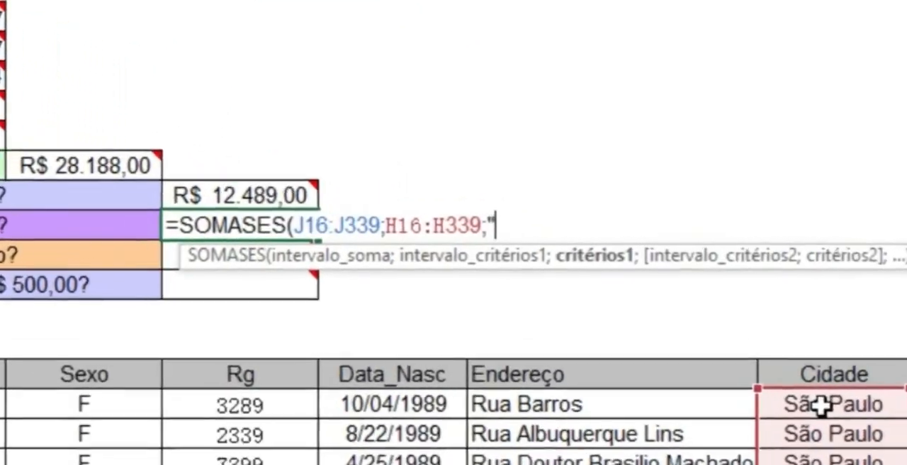
type("s")
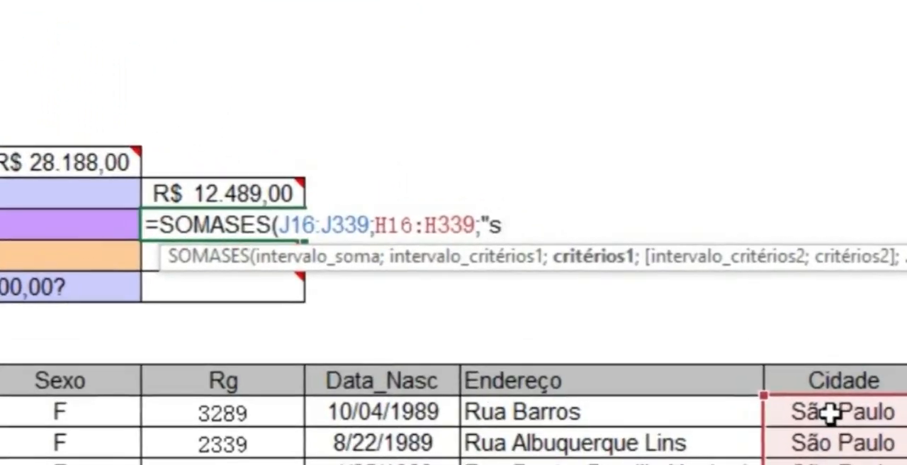
type("ão pa")
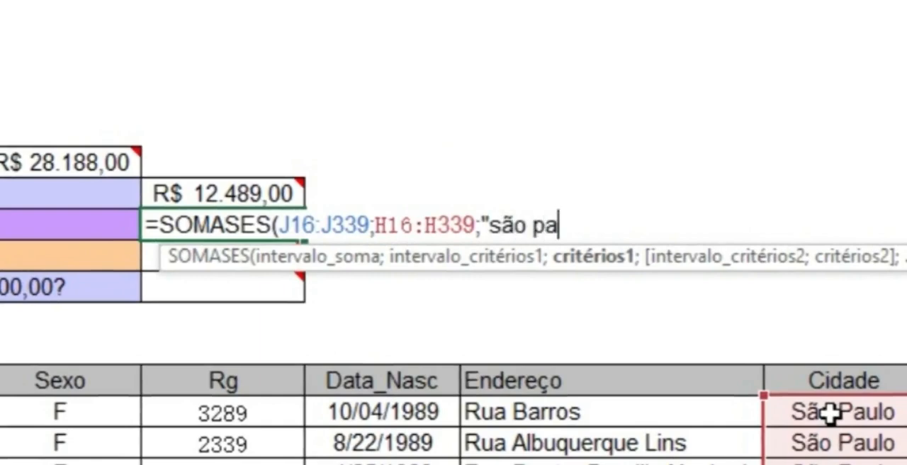
type("ulo\";")
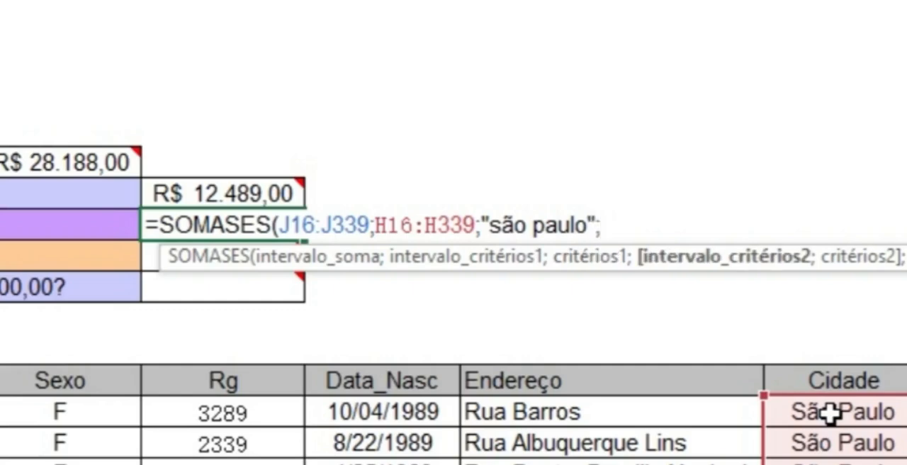
Step: Complete E10's SOMASES formula with the second criteria interval D16:D339 and the criterion "m"
left_click(61, 416)
type(":")
left_click(61, 416)
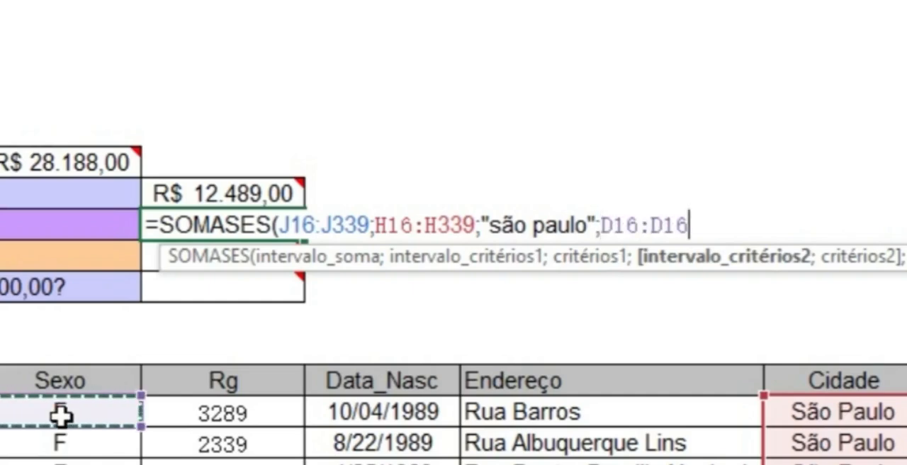
key("BackSpace")
key("BackSpace")
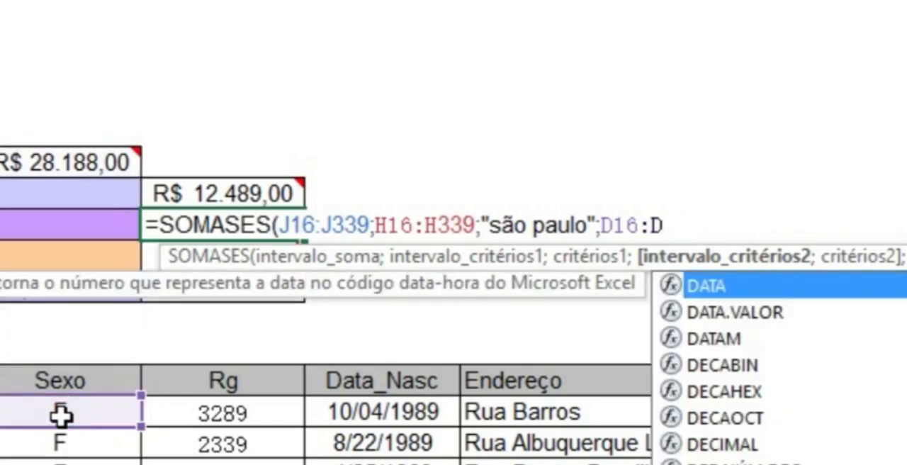
type("339")
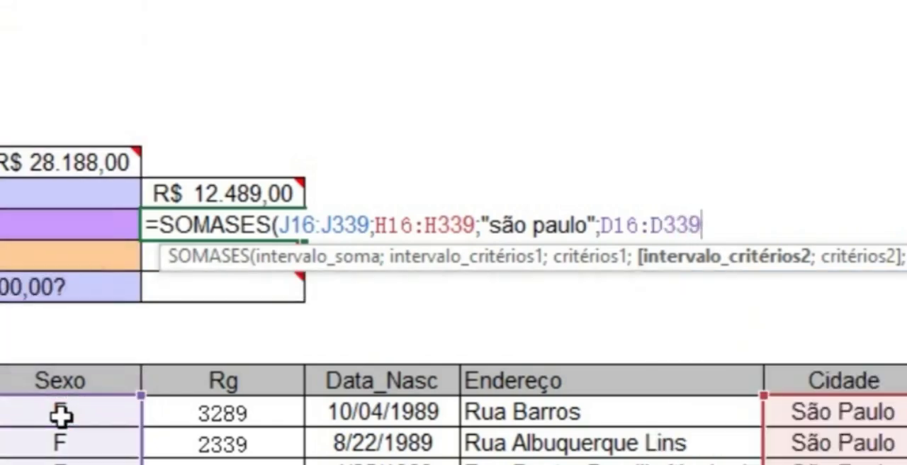
type(";")
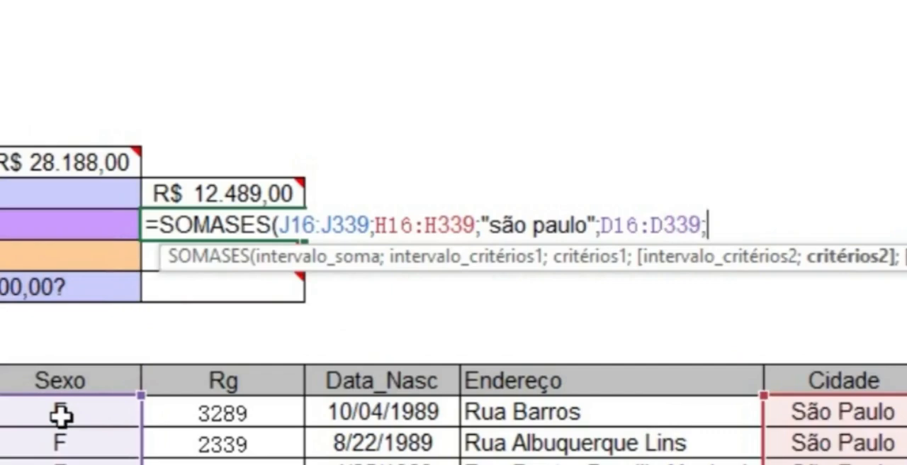
type("\"m")
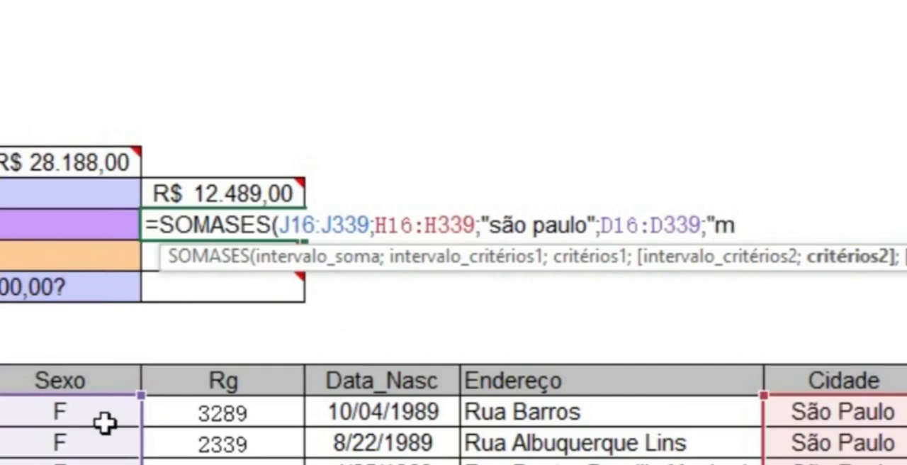
type("\")")
key("Return")
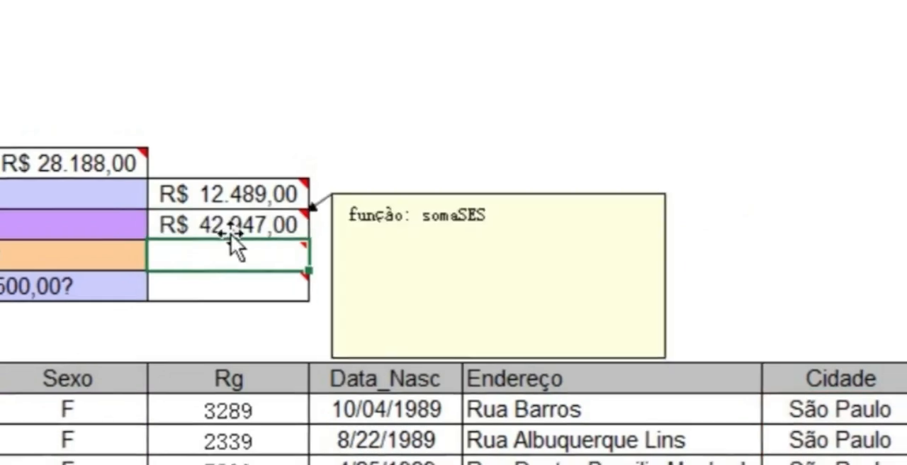
Step: Begin a CONT.SES formula in E11 for question 9 about the boys' Ensino Médio fees
mouse_move(214, 257)
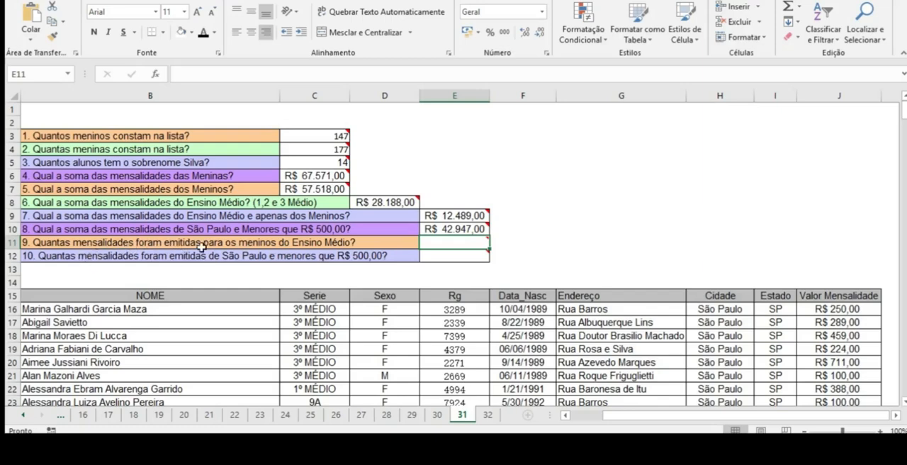
mouse_move(462, 245)
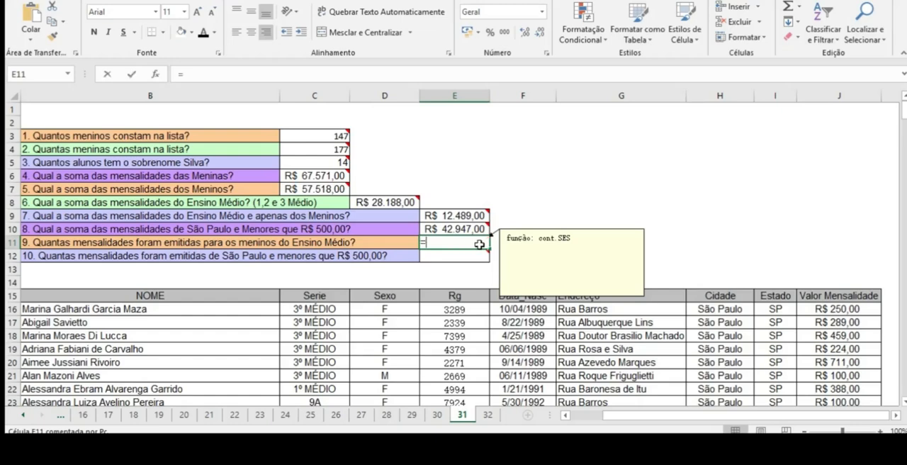
type("co")
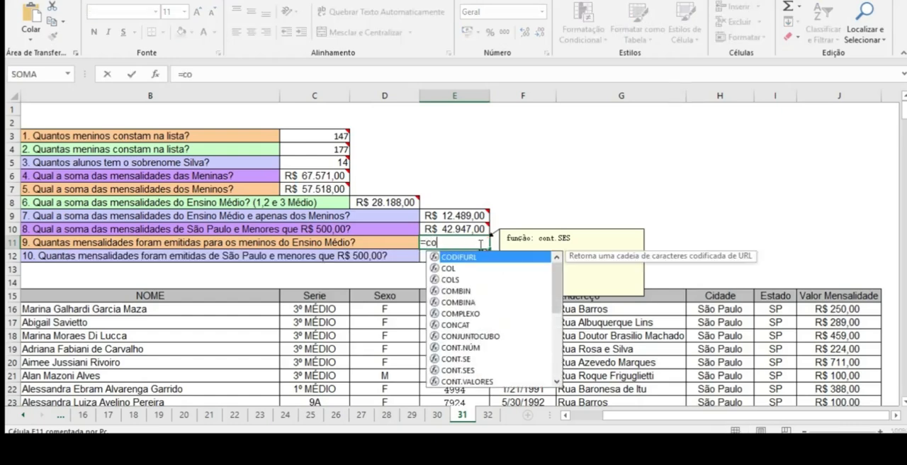
type("n")
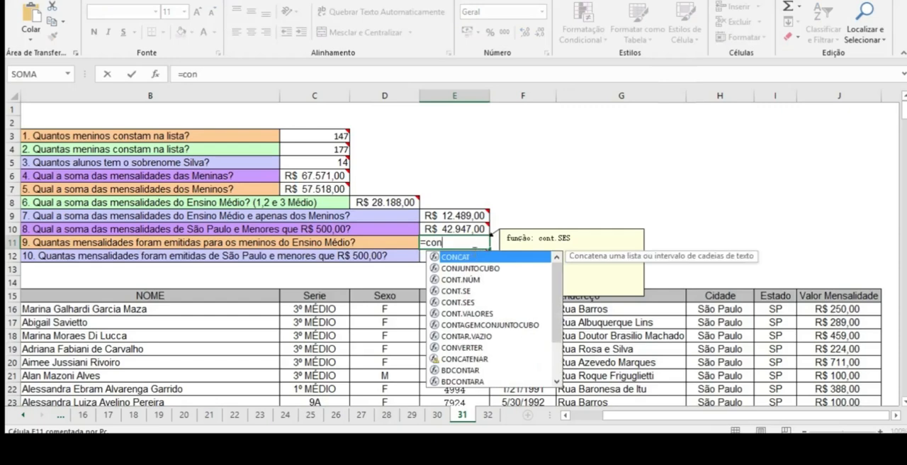
left_click(474, 303)
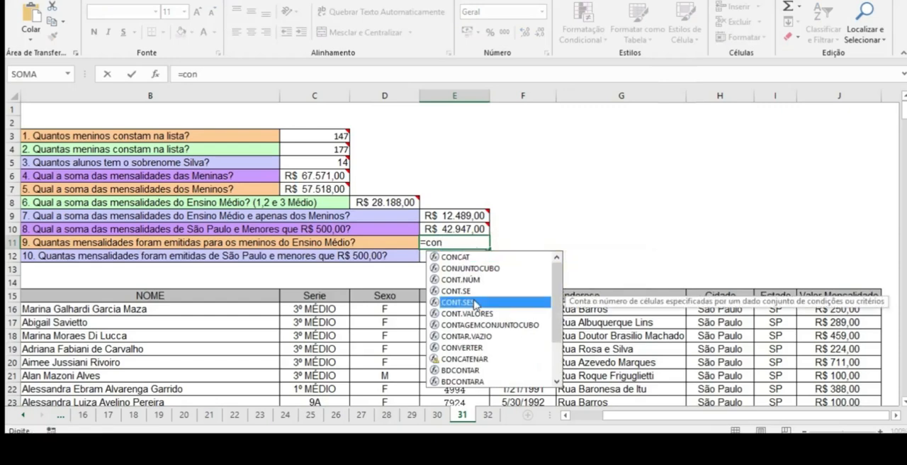
double_click(473, 303)
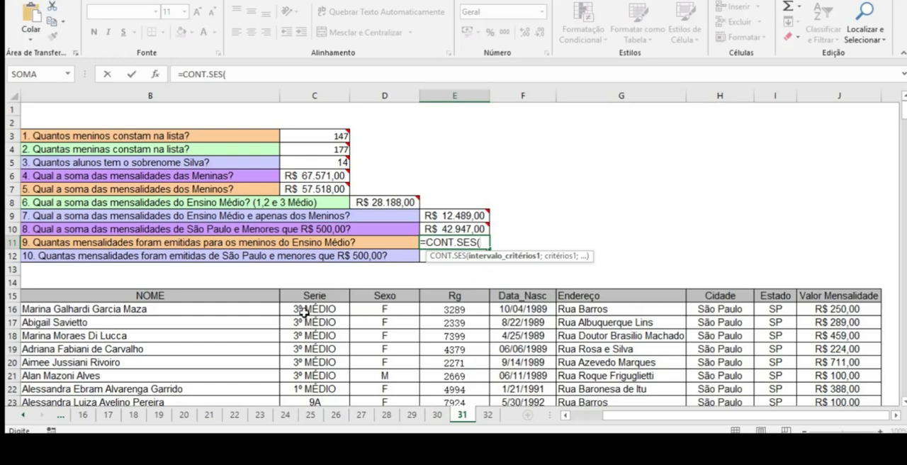
Step: Add the first criteria interval D16:D339 with the criterion "m" to E11's CONT.SES formula
left_click(380, 310)
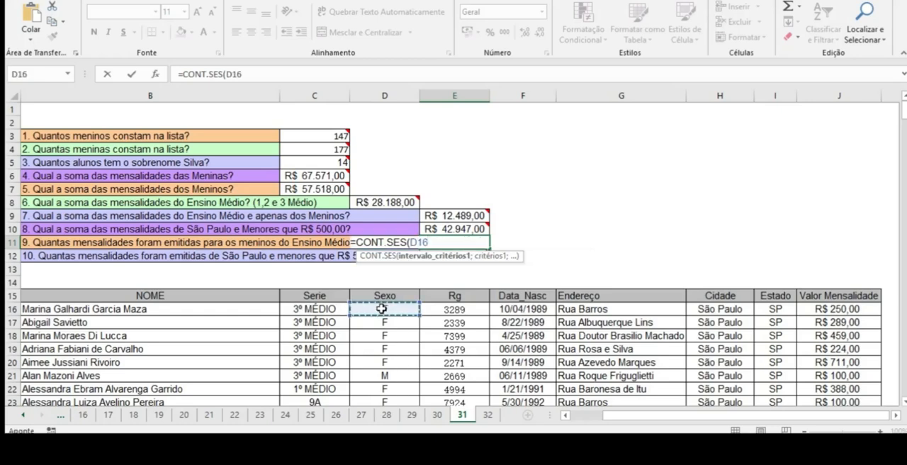
type(":D")
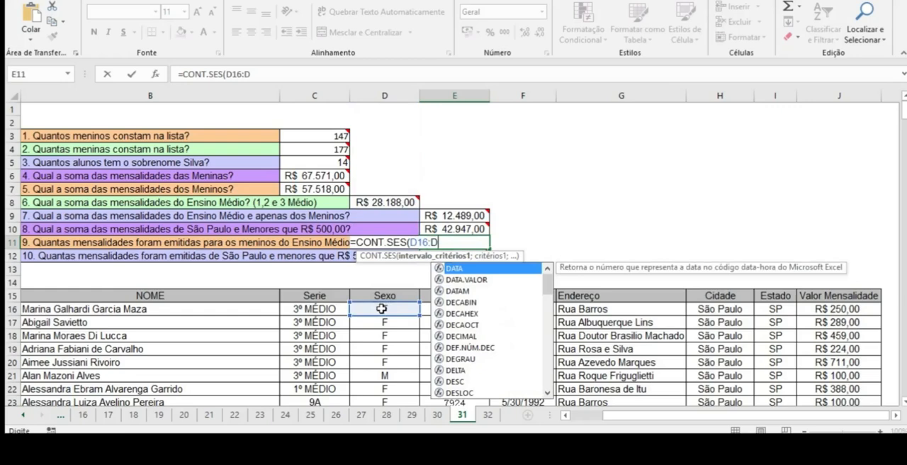
type("339")
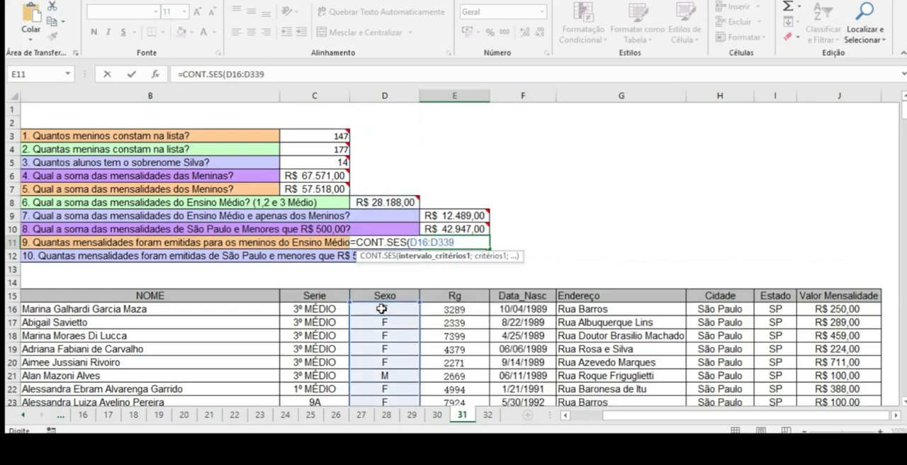
type(";")
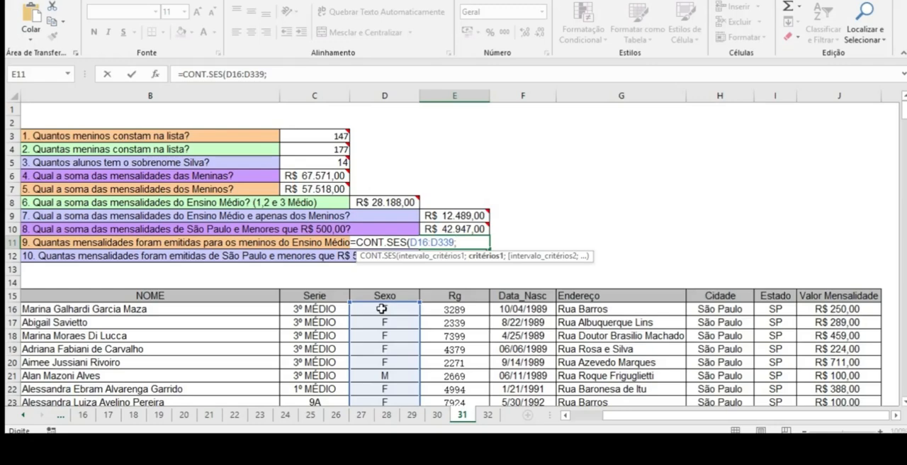
type("\"m\";")
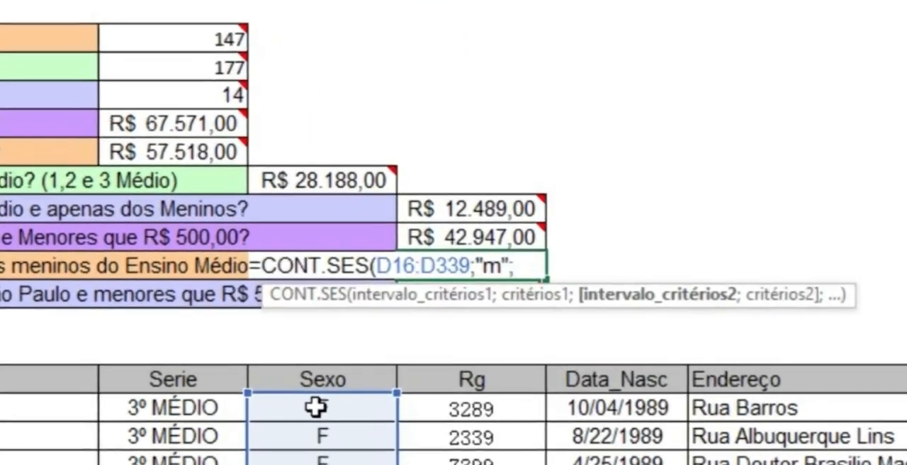
Step: Add the Serie range C16:C339 as the second criteria interval in E11's CONT.SES formula
left_click(176, 413)
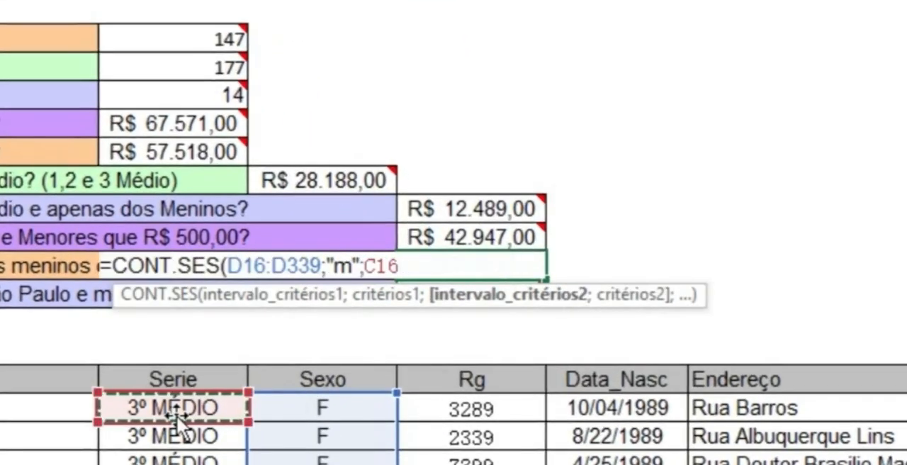
type(":")
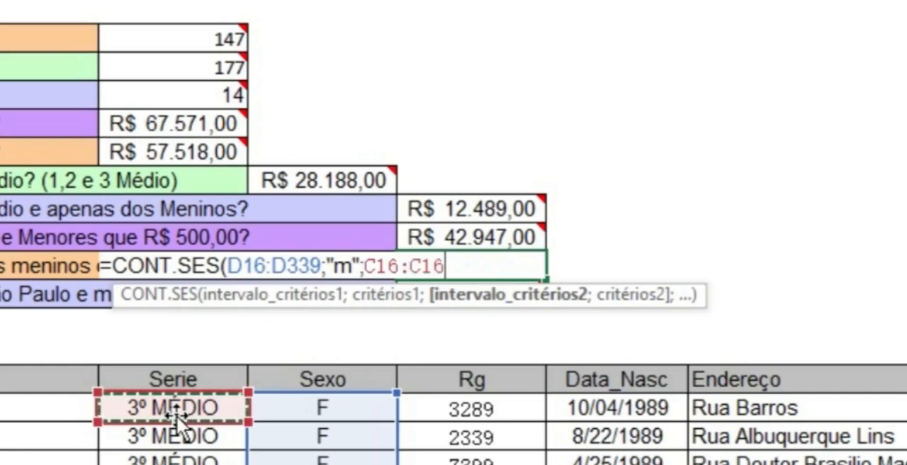
key("BackSpace")
key("BackSpace")
type("339")
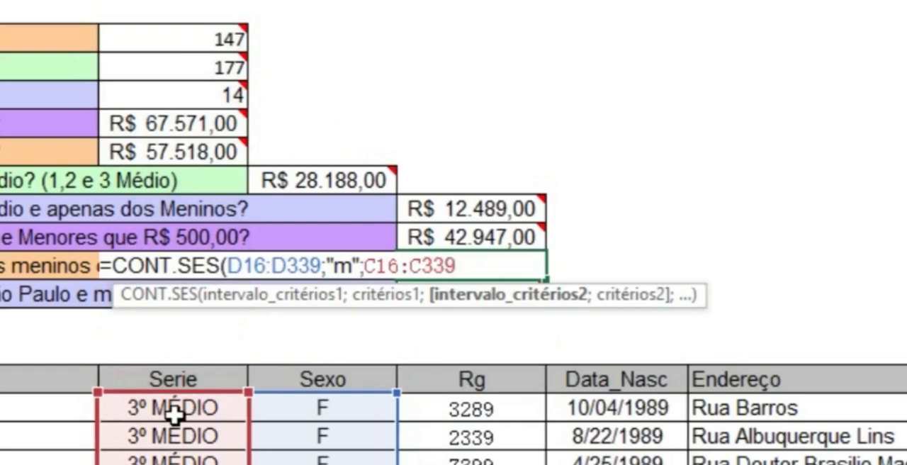
type(";\"")
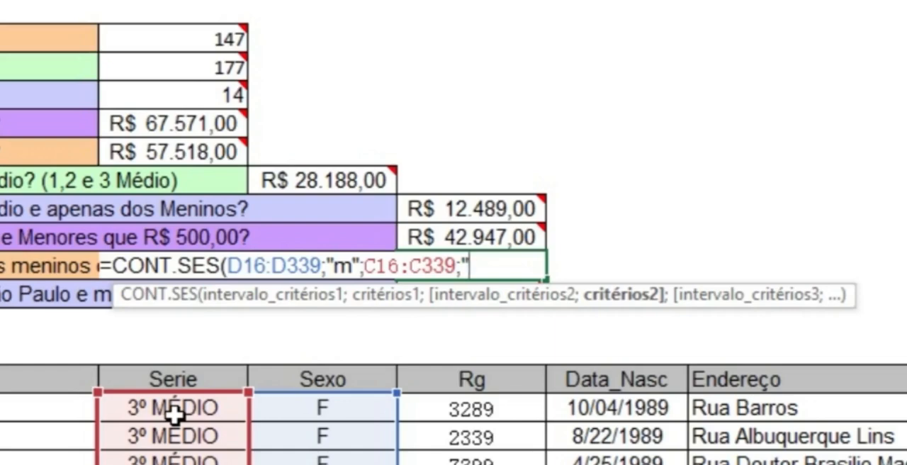
type("*médio")
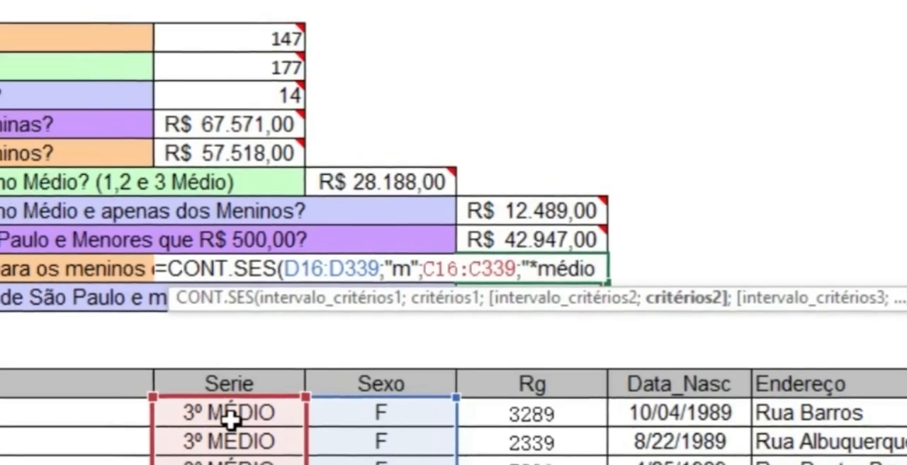
type("*")
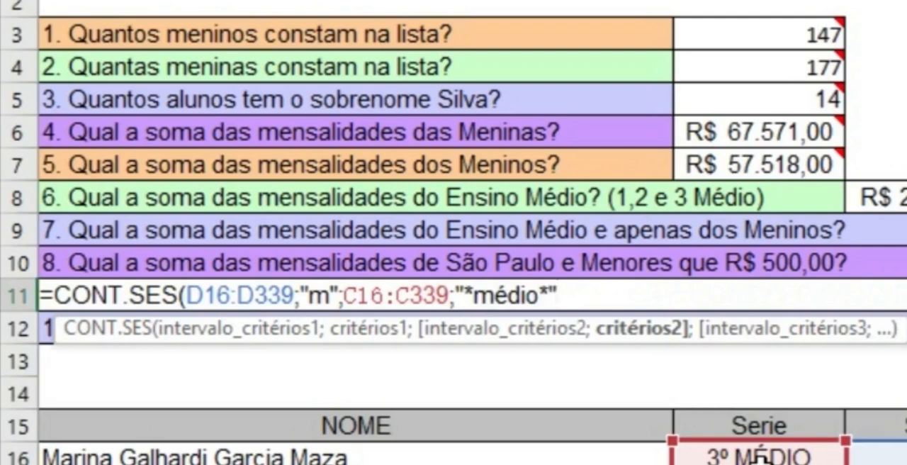
type(" )")
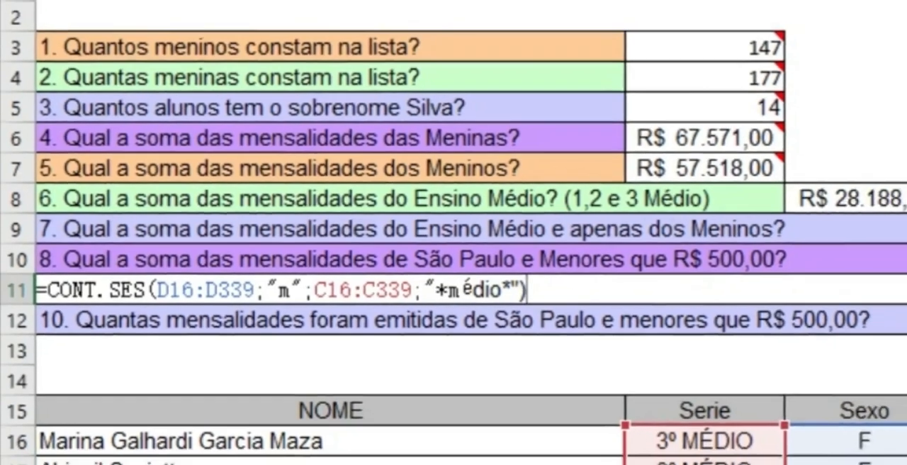
Step: Complete E11's CONT.SES formula with the second criterion "*médio*"
key("Return")
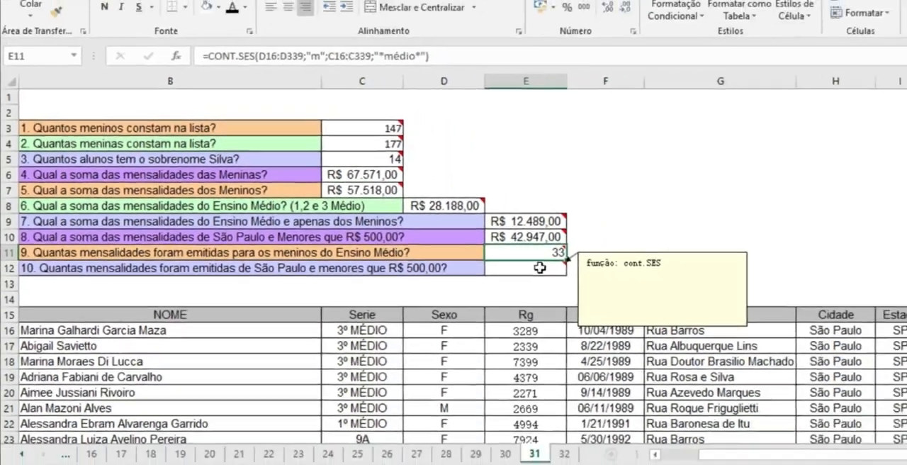
Step: Begin a CONT.SES formula in E12 for question 10 about São Paulo fees below R$ 500,00
left_click(664, 286)
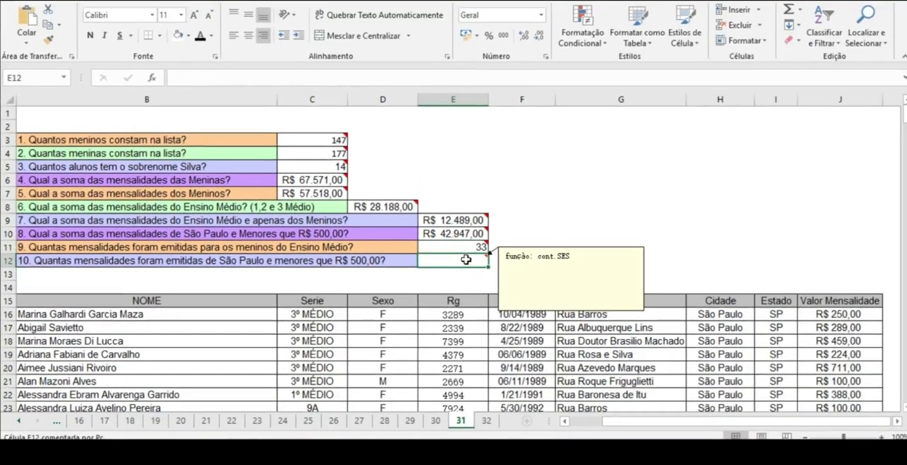
type("=")
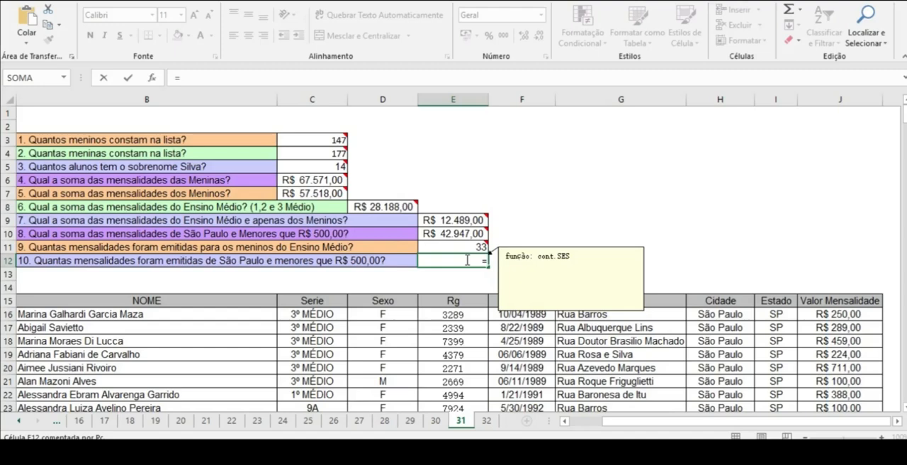
type("c")
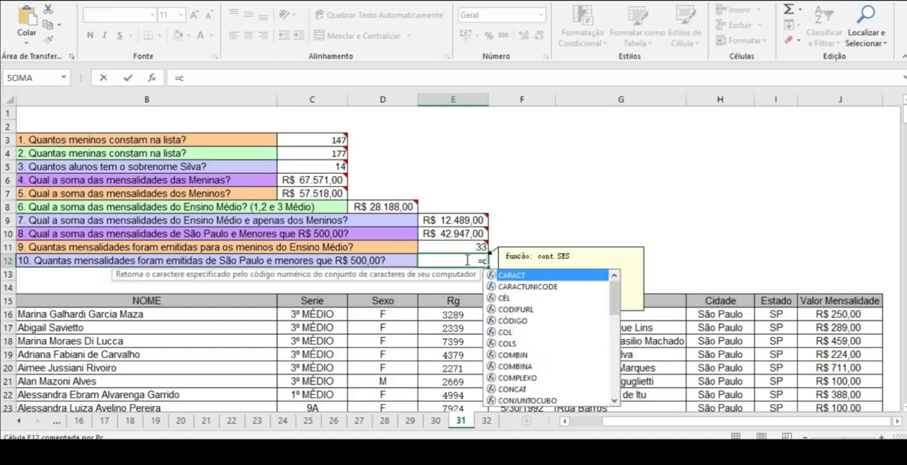
type("on")
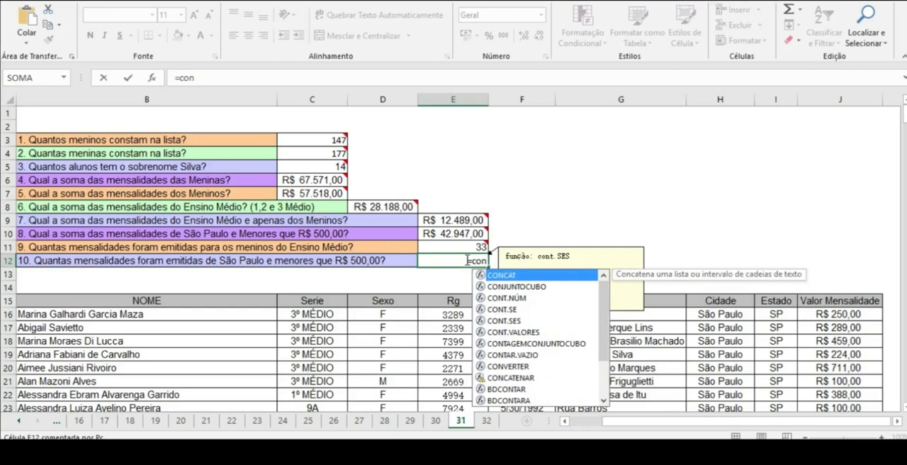
double_click(511, 320)
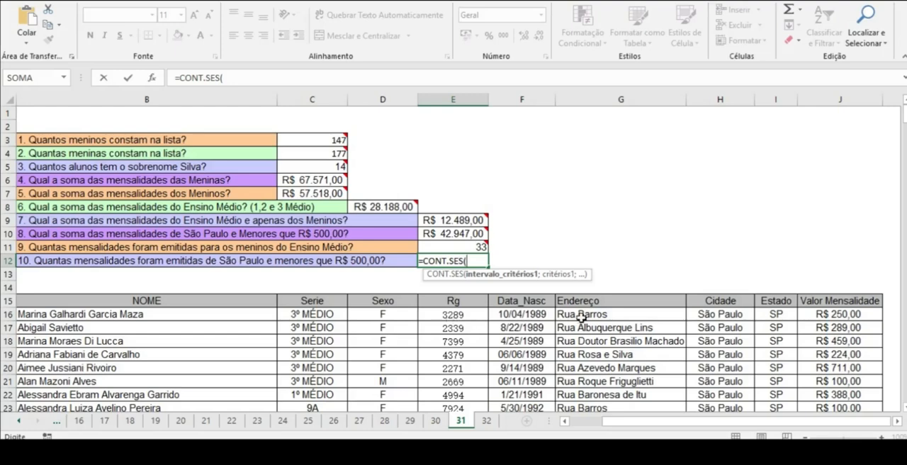
Step: Set the Cidade range H16:H339 as the first criteria interval in E12's CONT.SES formula
left_click(733, 315)
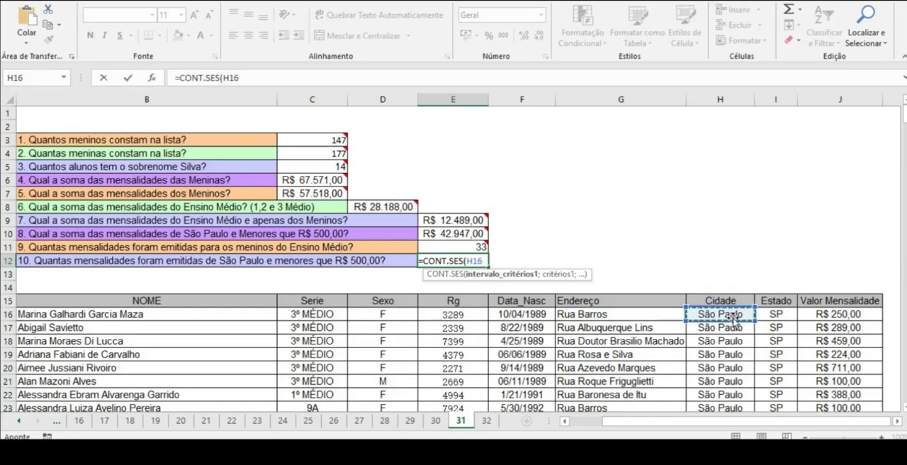
key("F8")
key("BackSpace")
key("BackSpace")
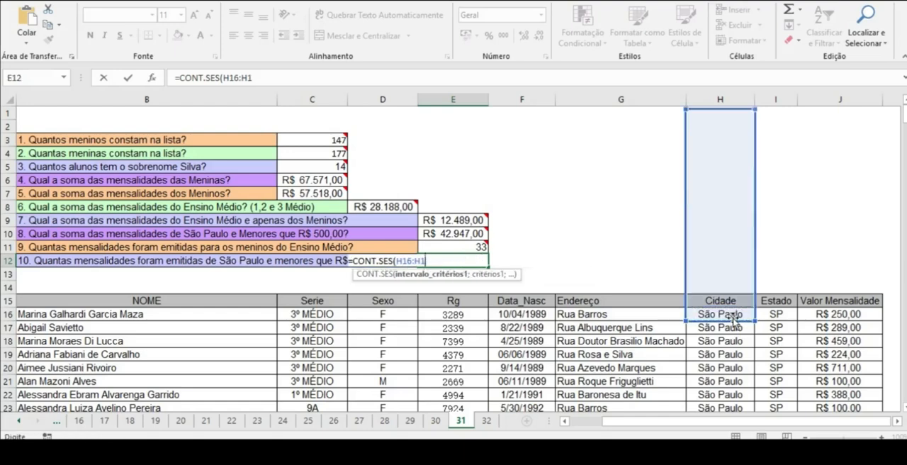
type("339")
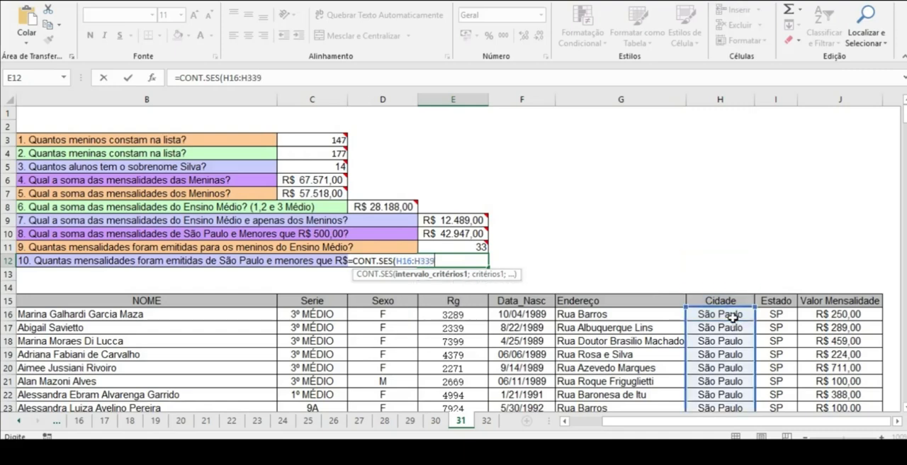
type(";")
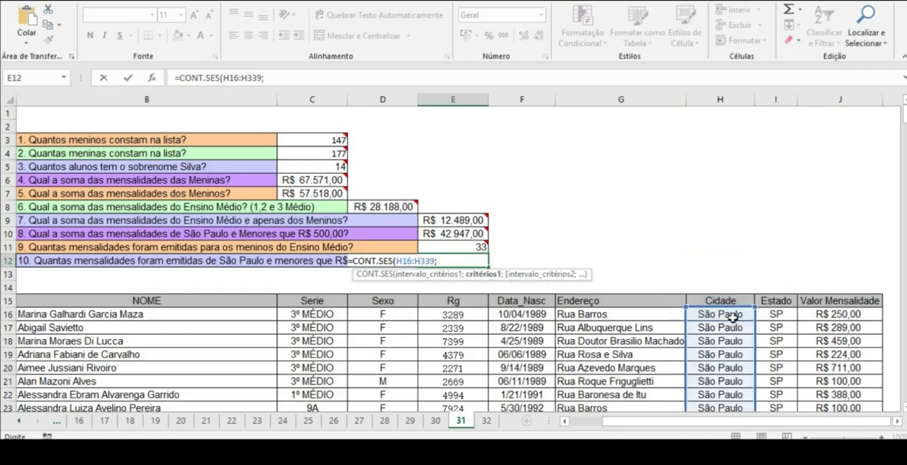
type("\"são pa")
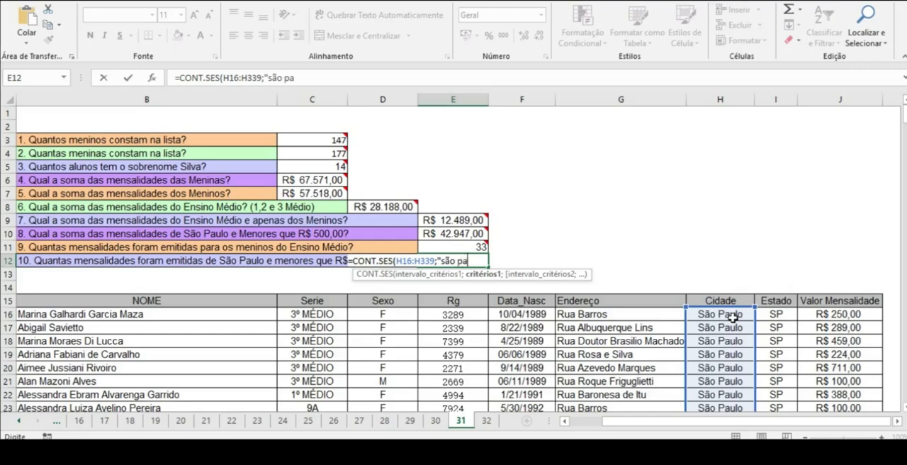
type("ulo\";")
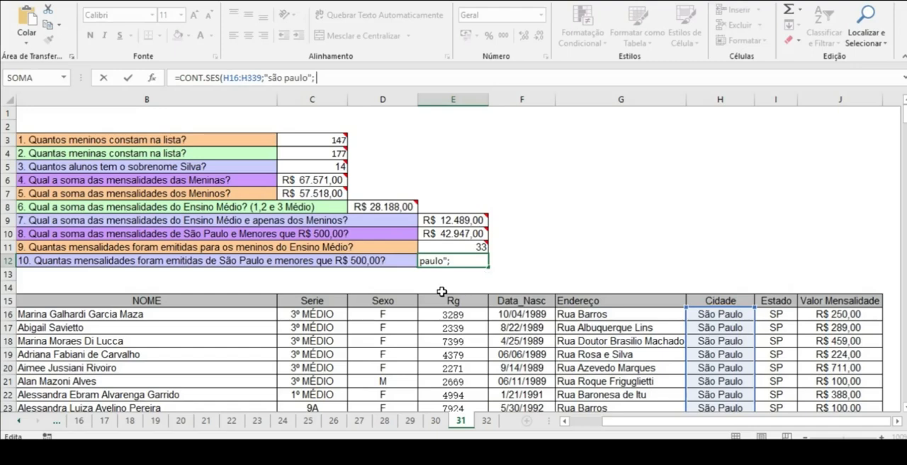
type(" \"")
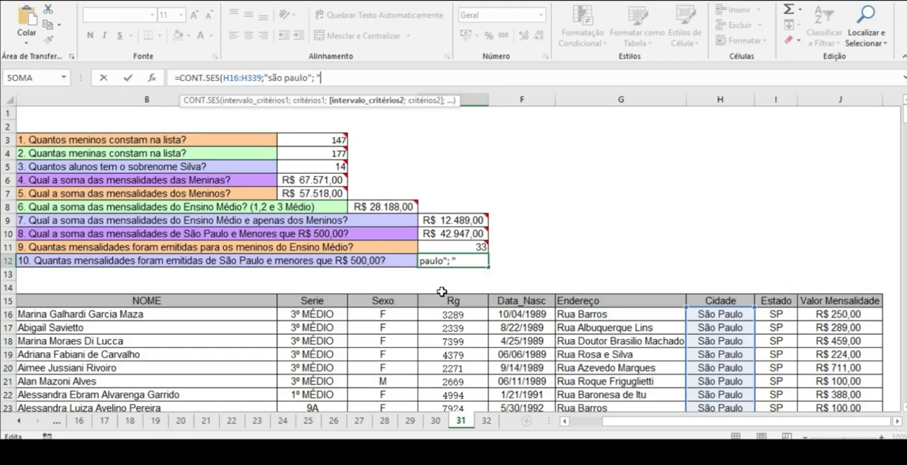
Step: Add the Valor Mensalidade range J16:J339 as the second criteria interval in E12's CONT.SES formula
key("BackSpace")
key("BackSpace")
left_click(831, 316)
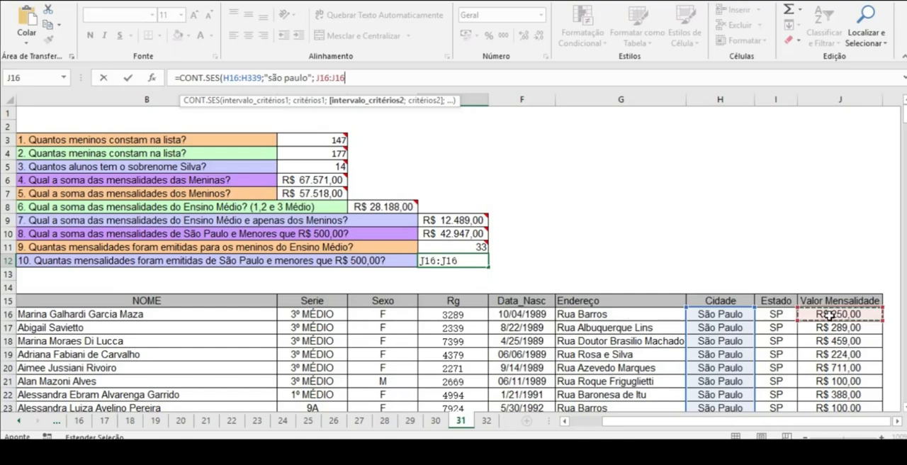
key("BackSpace")
key("BackSpace")
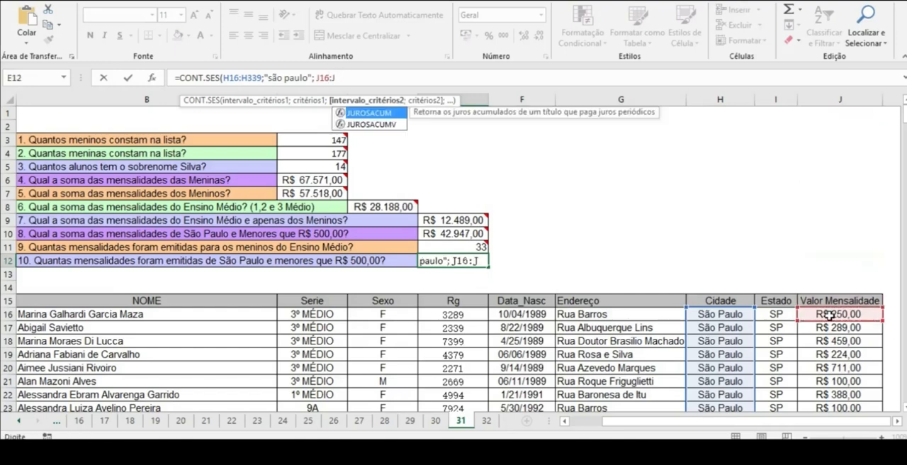
type("339;")
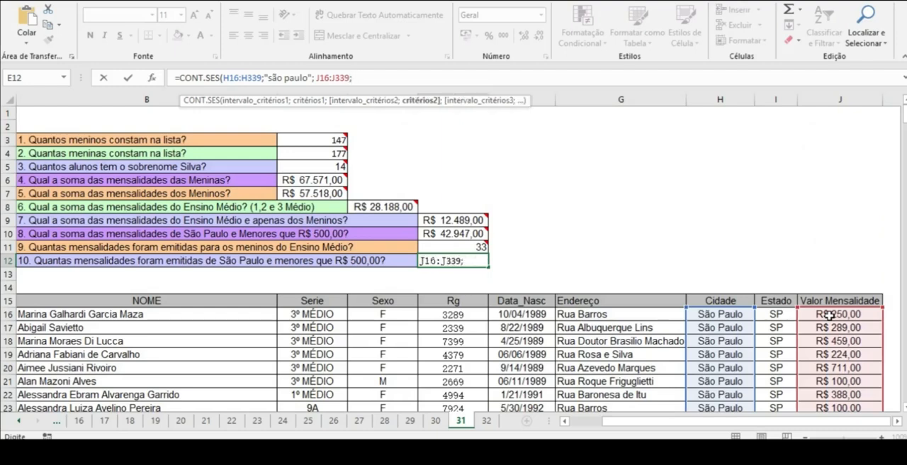
type("\"<500\"")
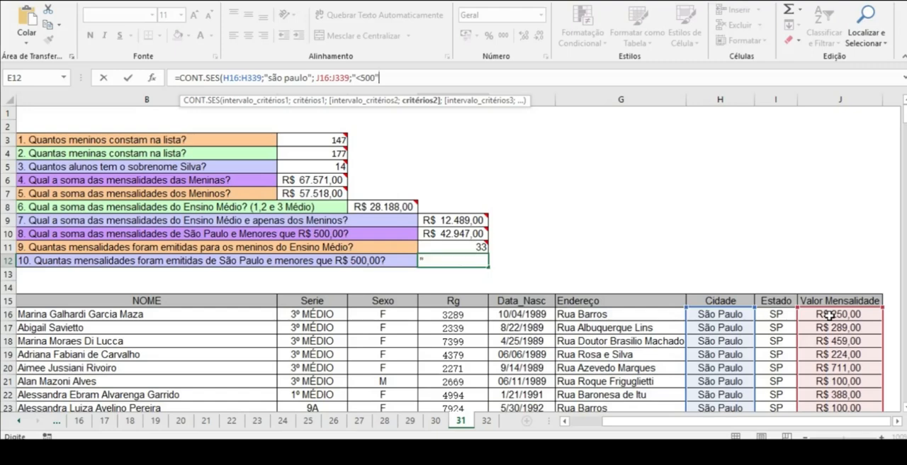
type(")")
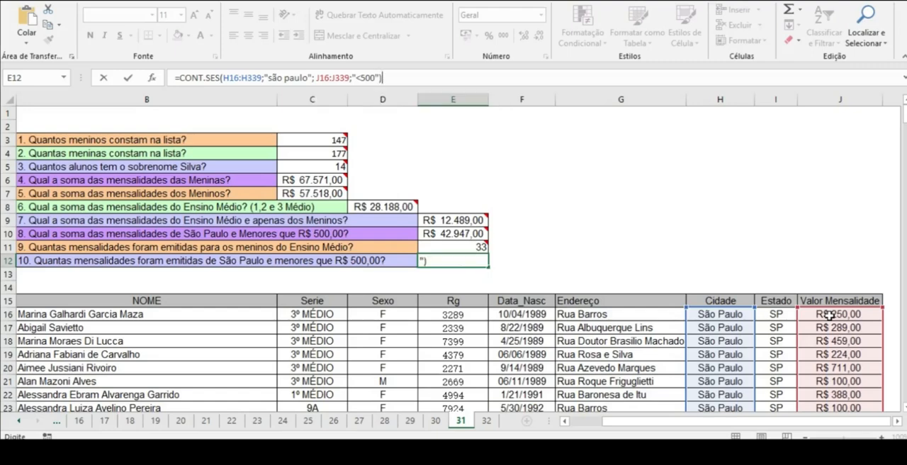
Step: Complete E12's CONT.SES formula with the second criterion "<500" and review the finished formula
key("Return")
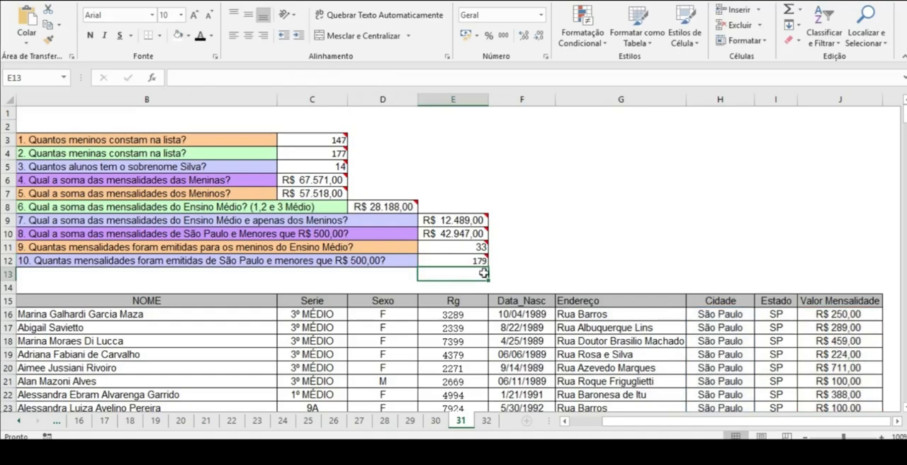
double_click(453, 259)
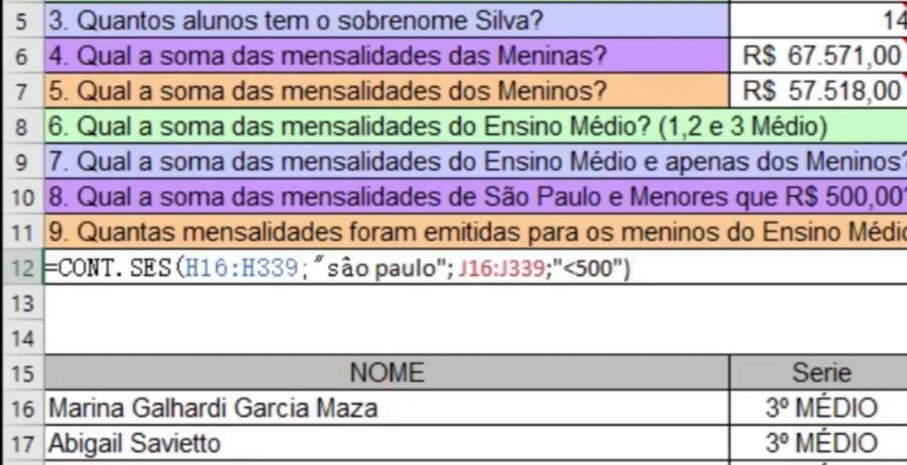
key("Return")
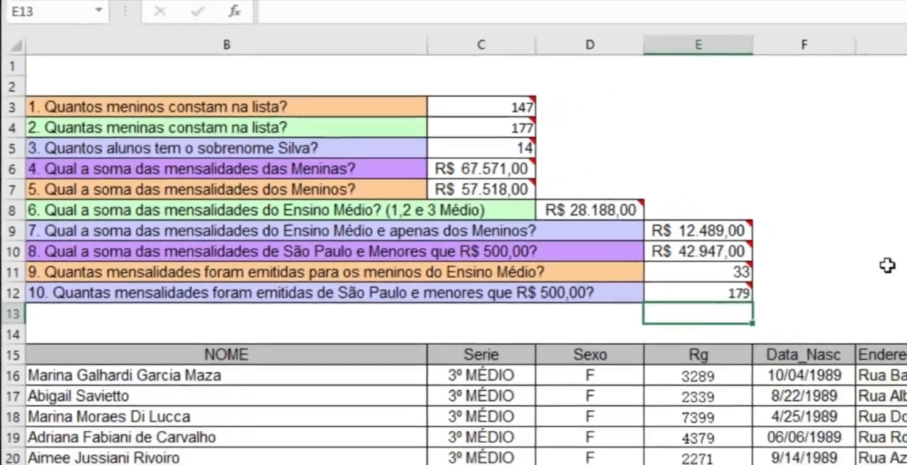